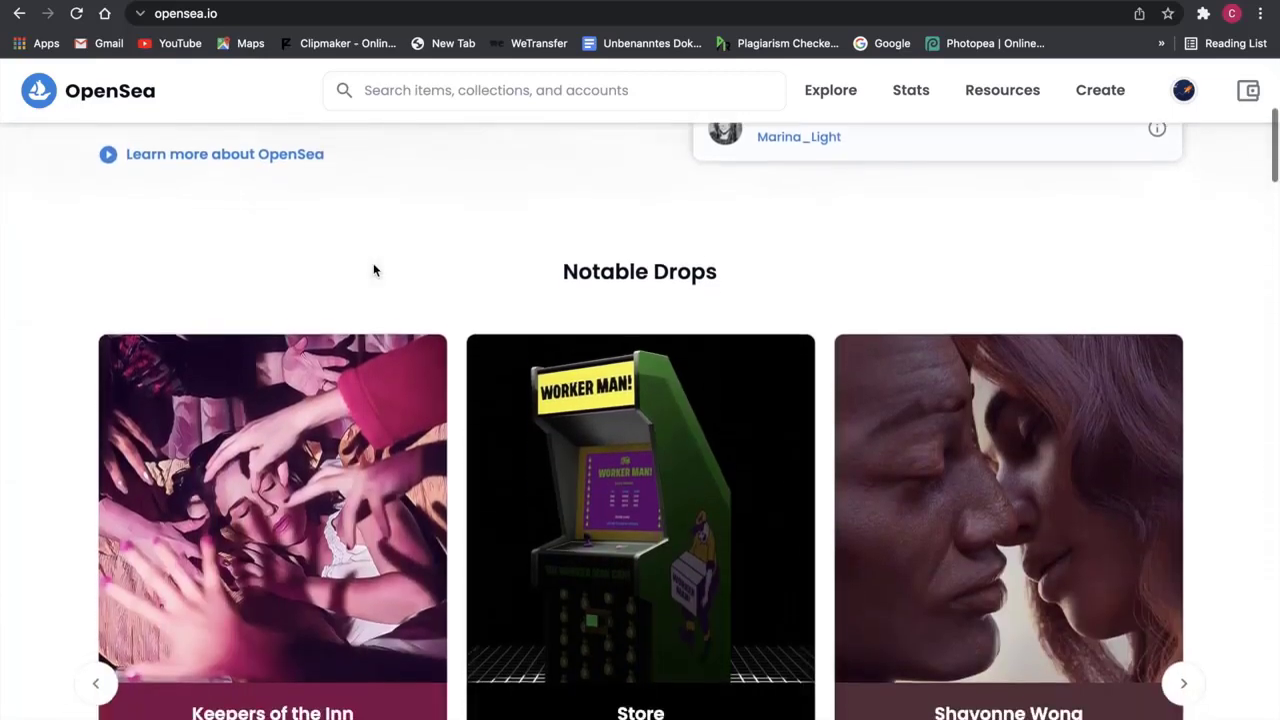
scroll(373, 263, down, 4)
- Fill the OpenSea Create form's external link and Description fields with placeholder text 'dd'
scroll(373, 266, up, 7)
scroll(375, 271, up, 2)
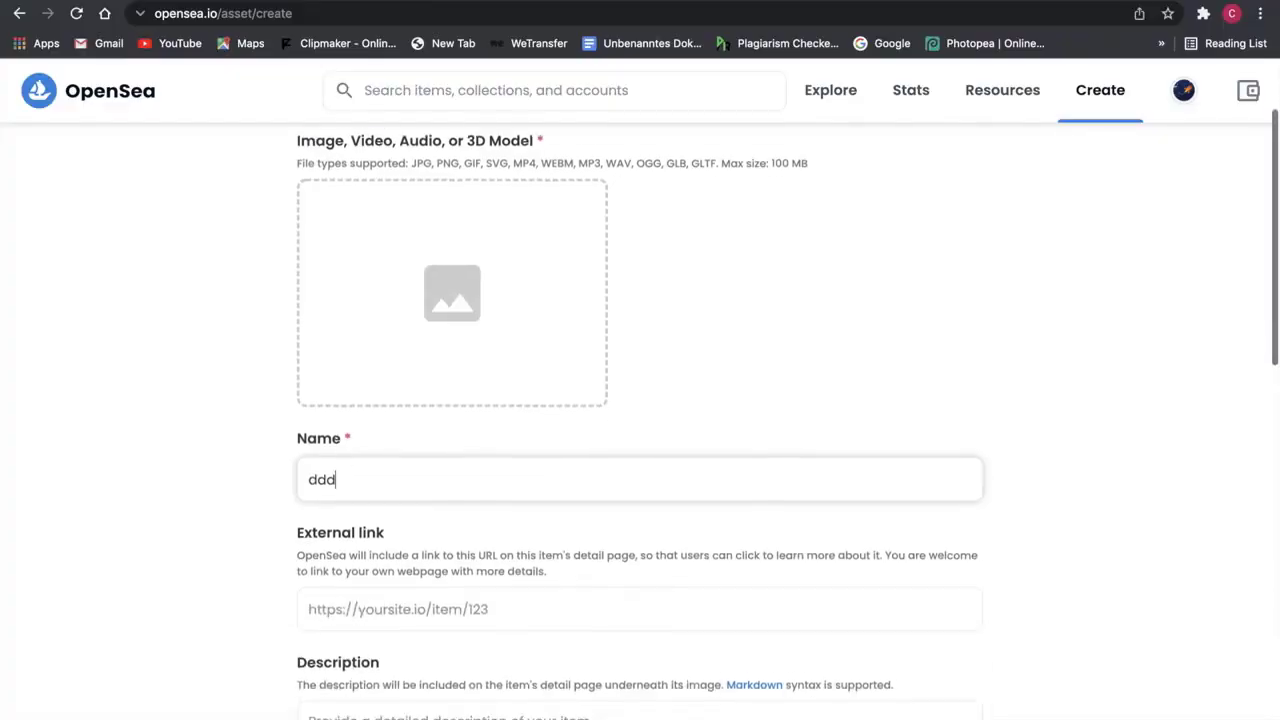
key(Tab)
text(dd)
scroll(523, 550, down, 3)
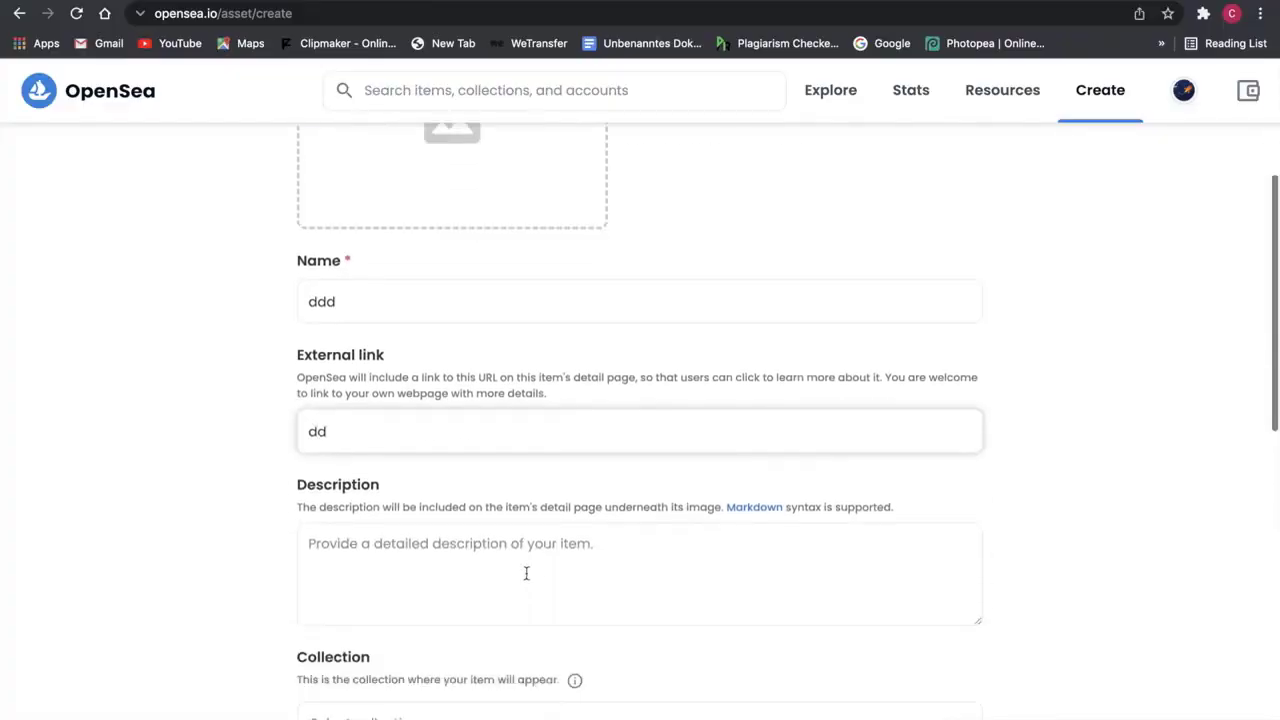
click(523, 538)
text(dd)
- Try 'dd' in the Collection field, paste the ShibaToons collection link, and trim End to 10000
scroll(500, 590, down, 3)
key(Tab)
text(dd)
click(741, 533)
scroll(647, 549, down, 1)
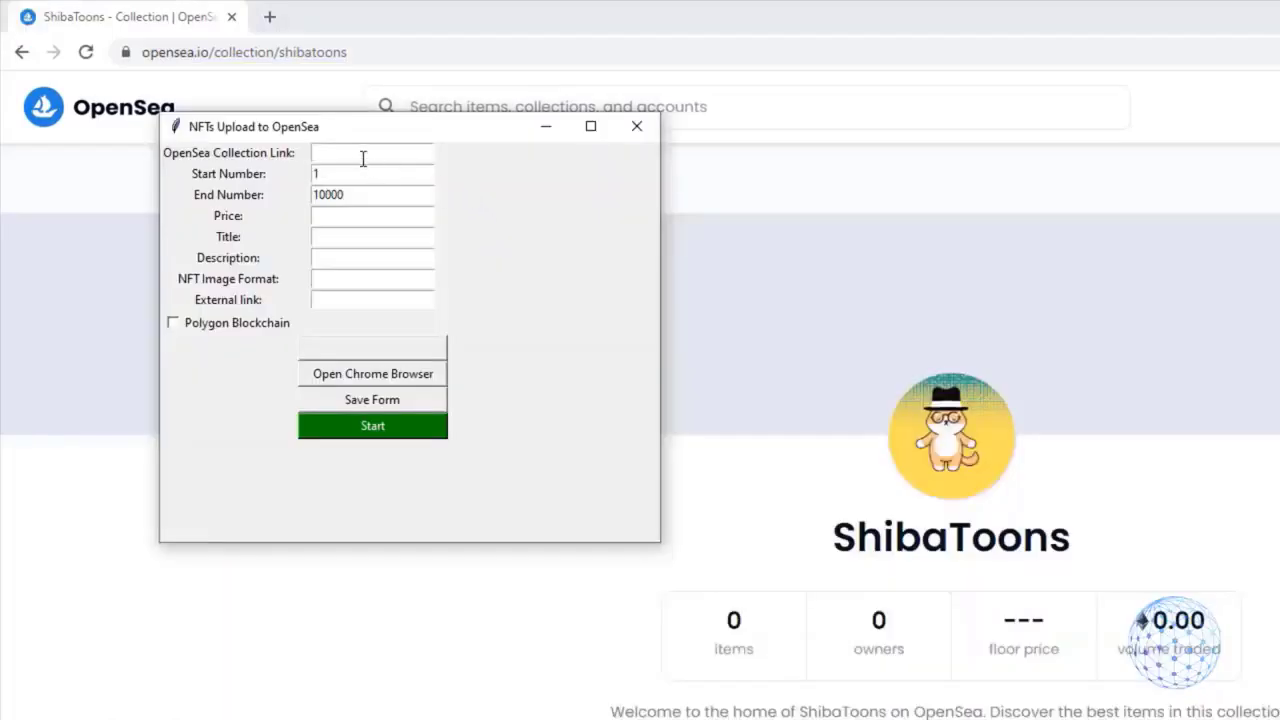
key(ctrl+v)
key(BackSpace)
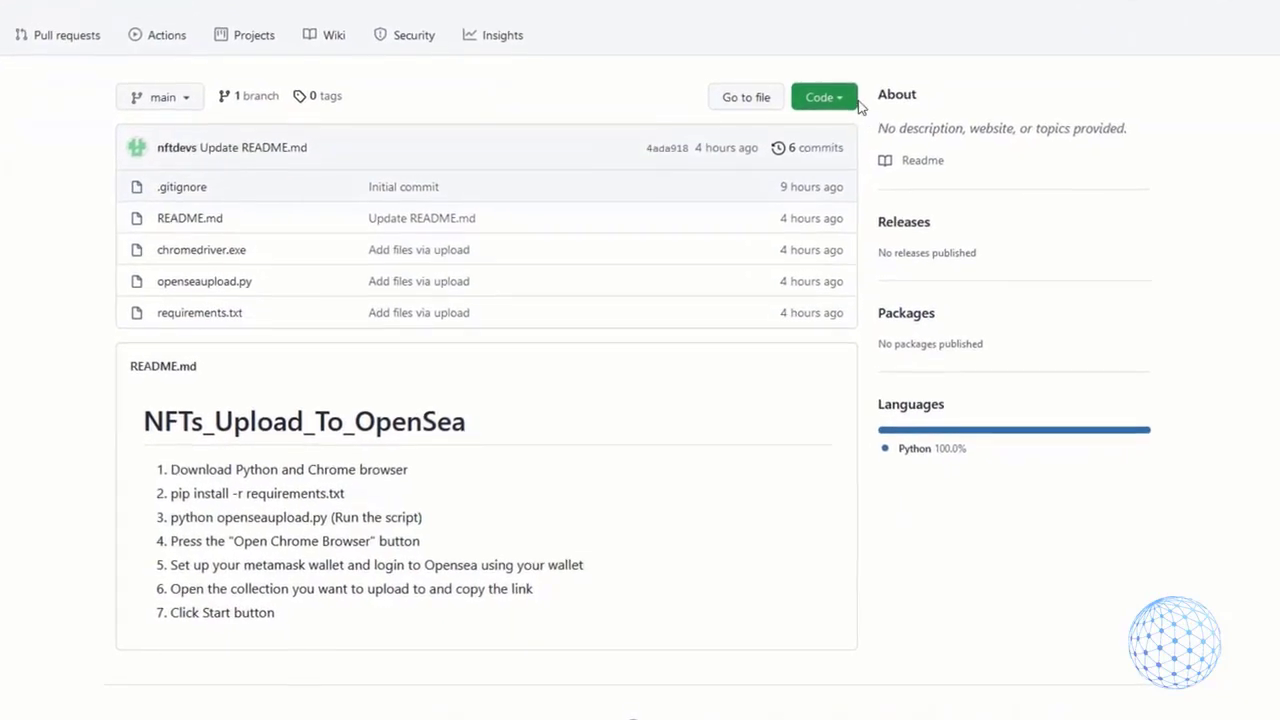
- Show the repository's Code download options, then look up python.org's Download Python page in a new tab
click(827, 90)
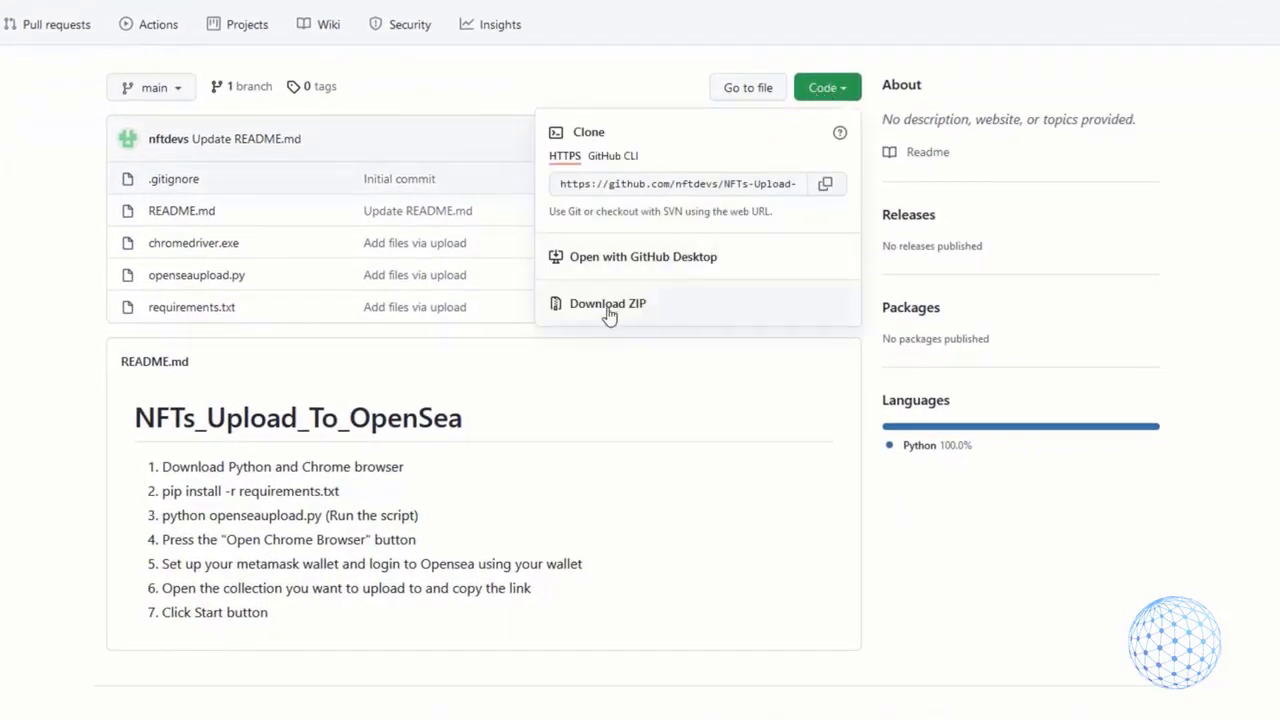
scroll(108, 416, down, 1)
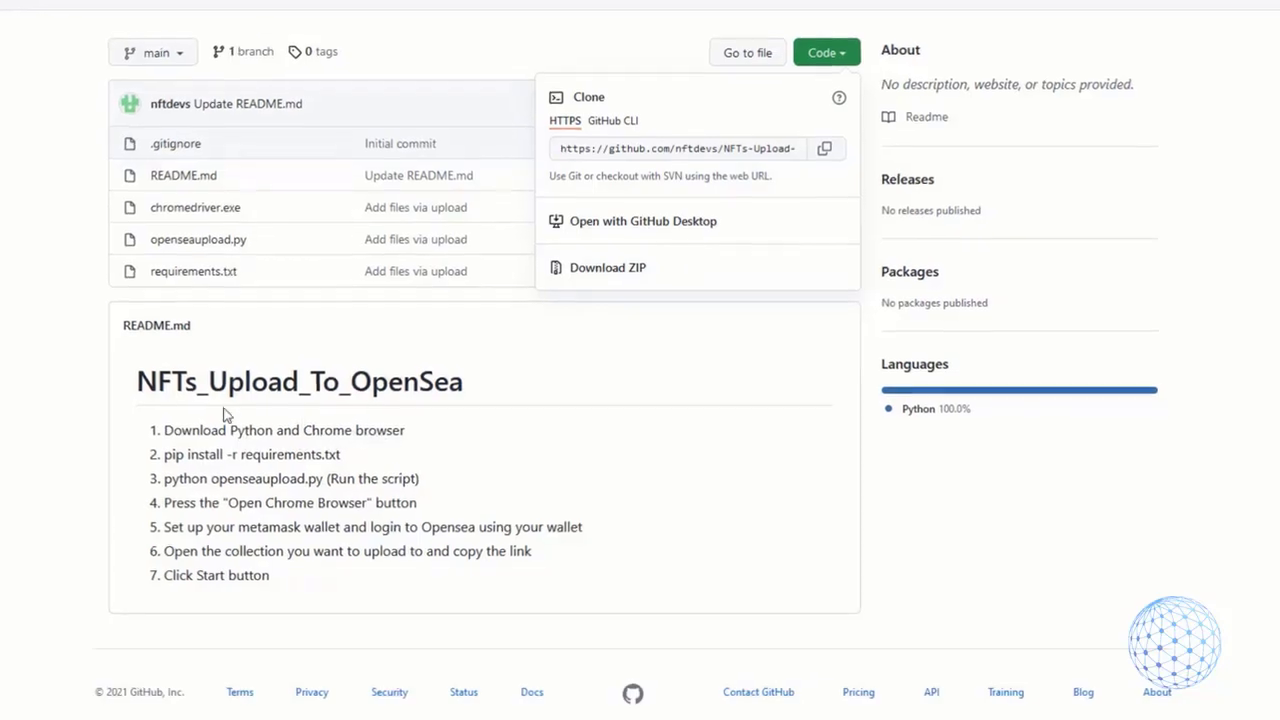
key(ctrl+t)
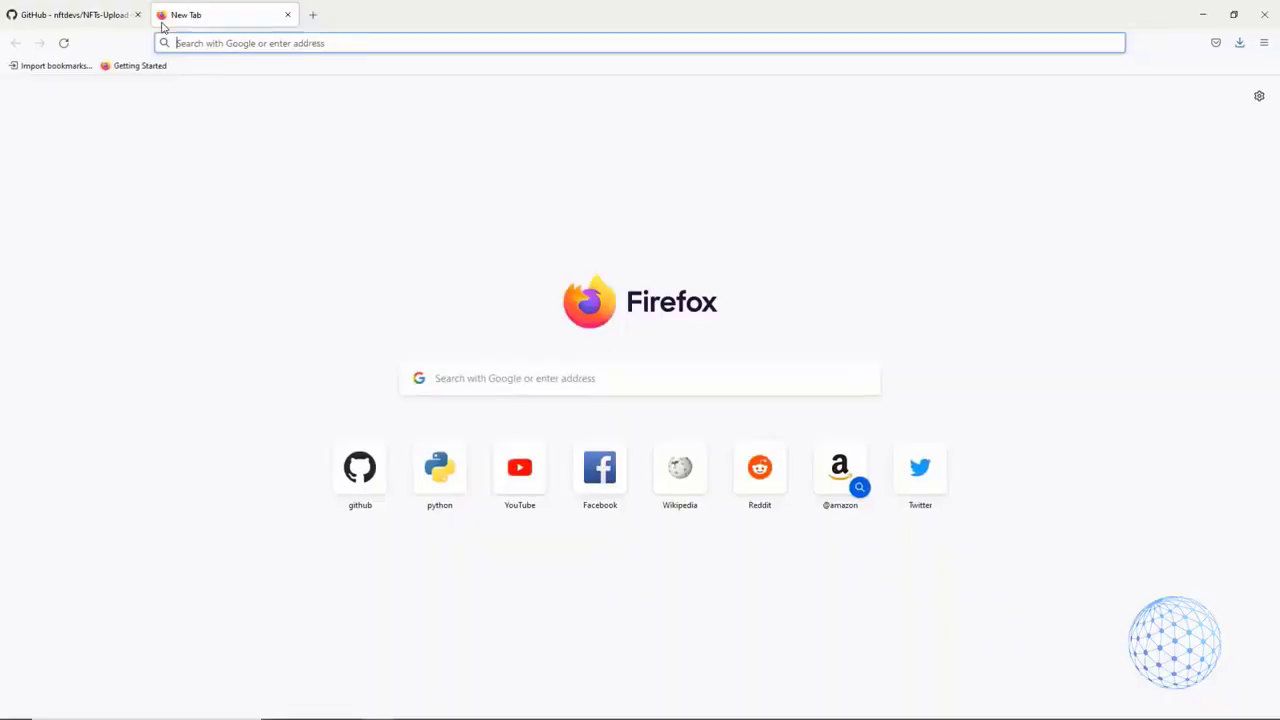
text(python download)
key(Return)
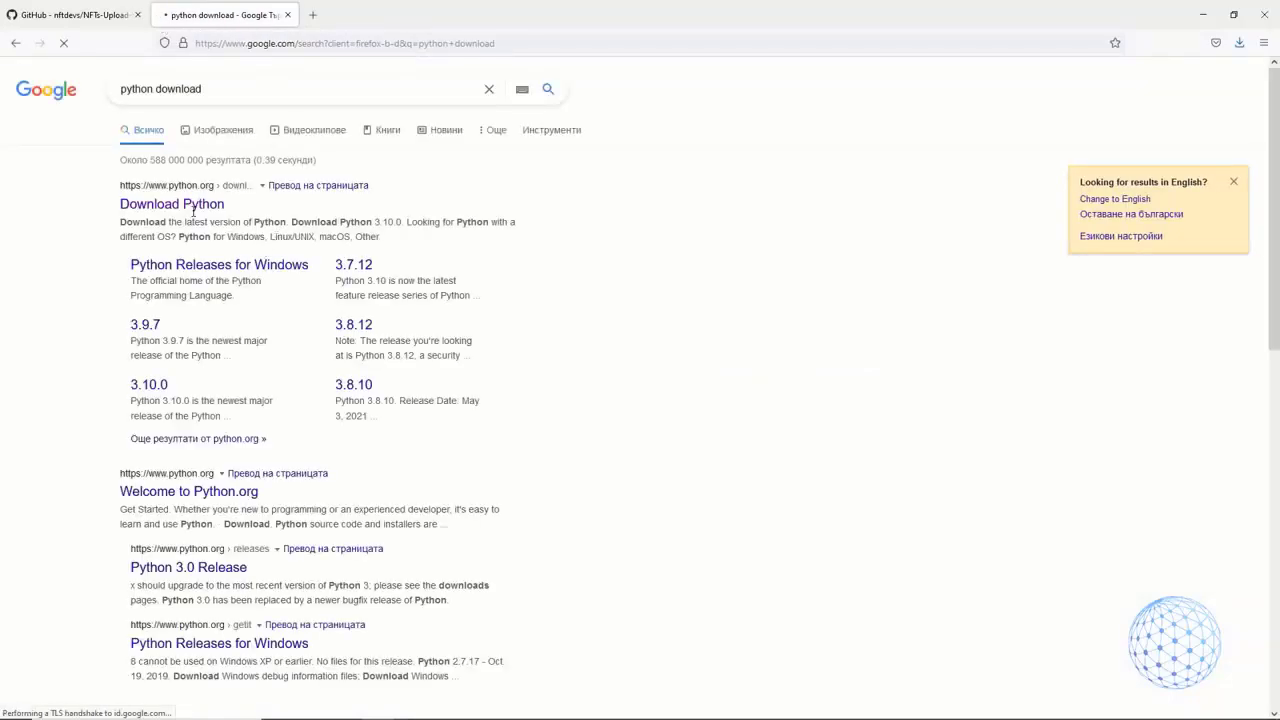
click(191, 209)
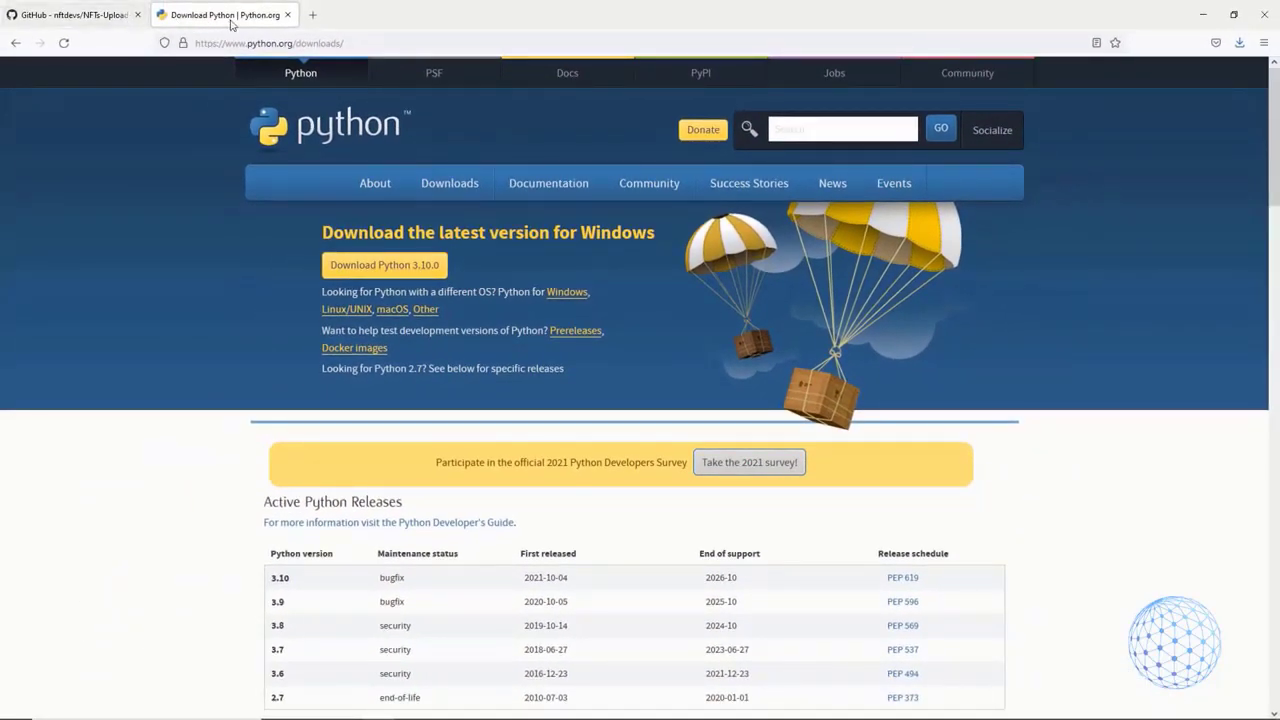
middle_click(230, 22)
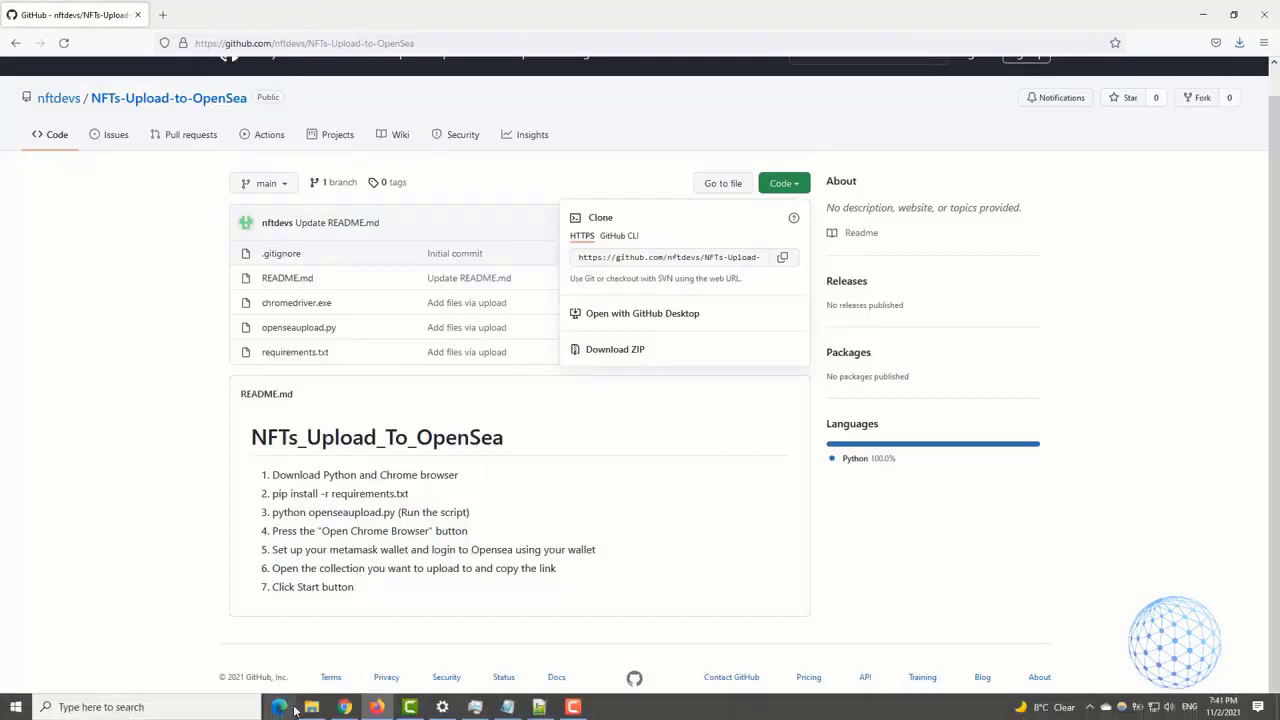
- Extract All on the NFTs-Upload-to-OpenSea-main zip in Public Downloads
click(311, 713)
click(281, 45)
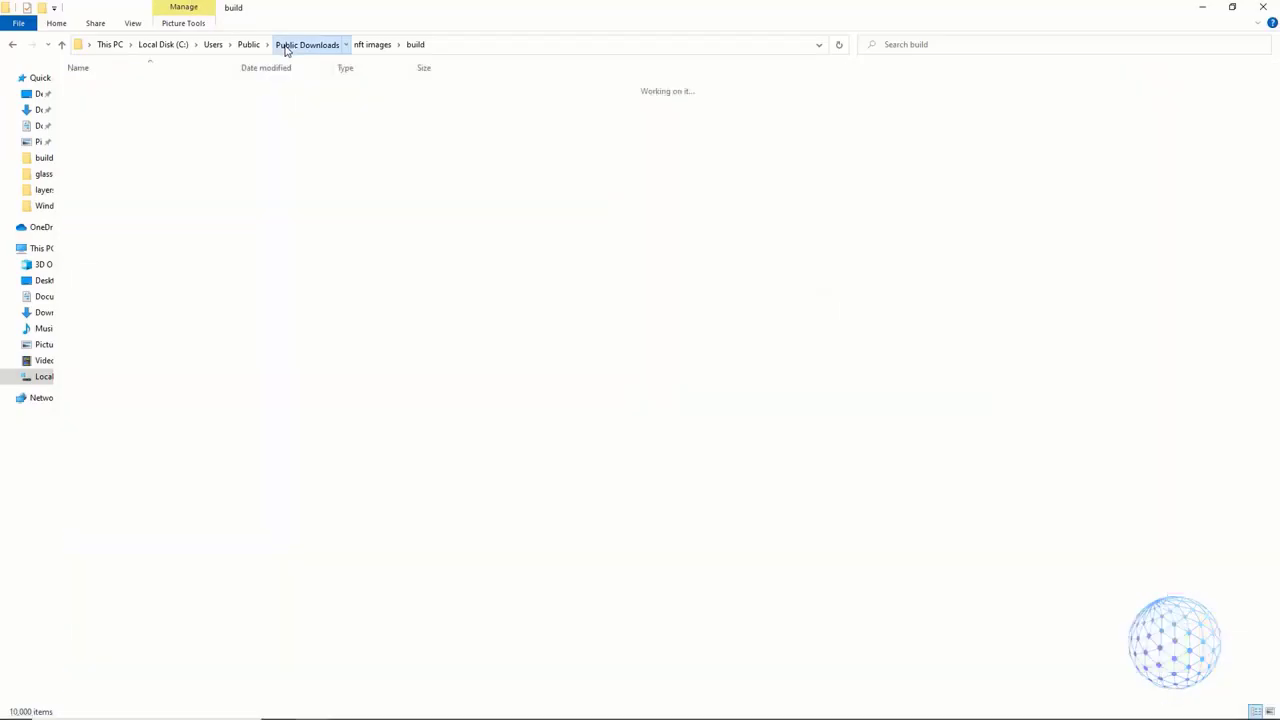
click(156, 125)
right_click(157, 126)
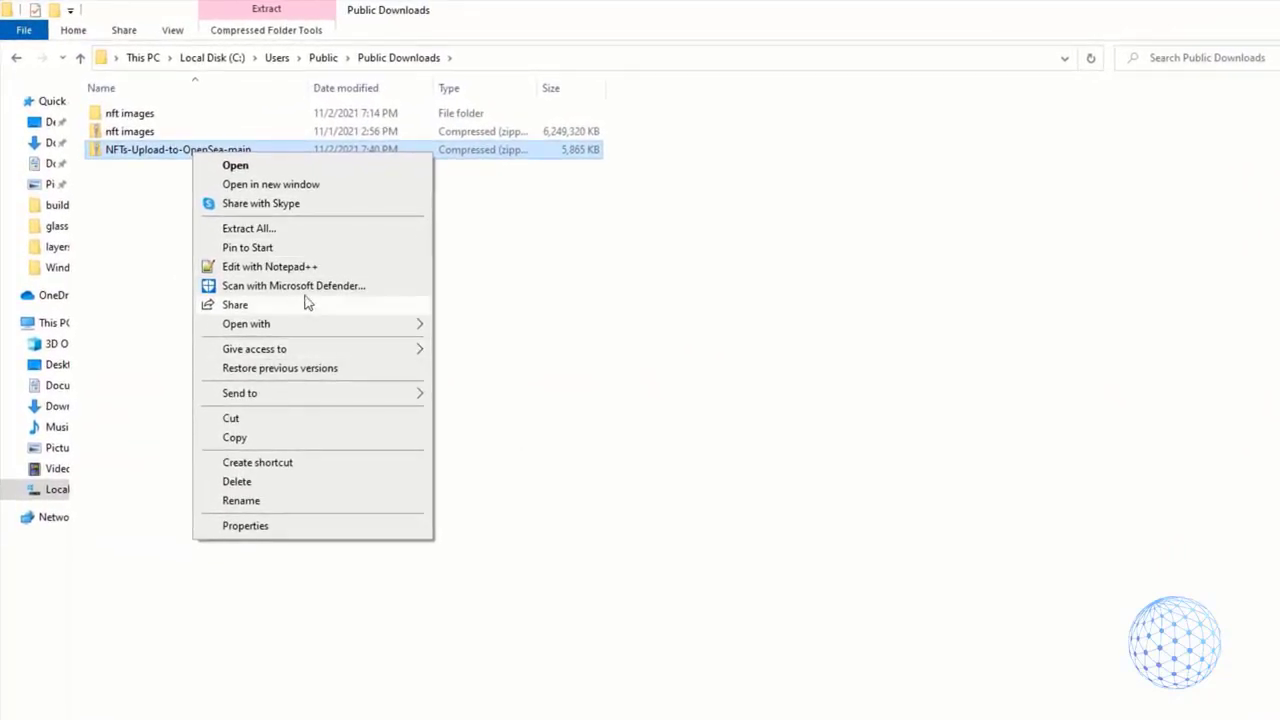
click(306, 231)
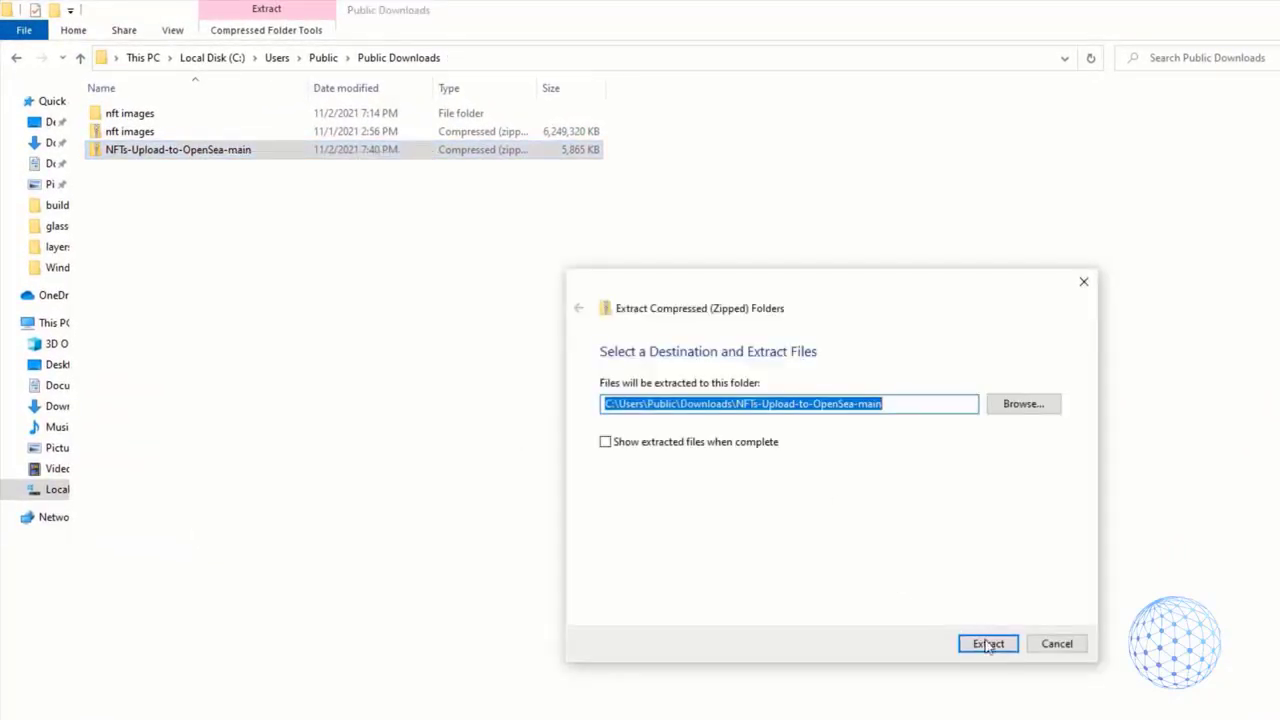
click(986, 644)
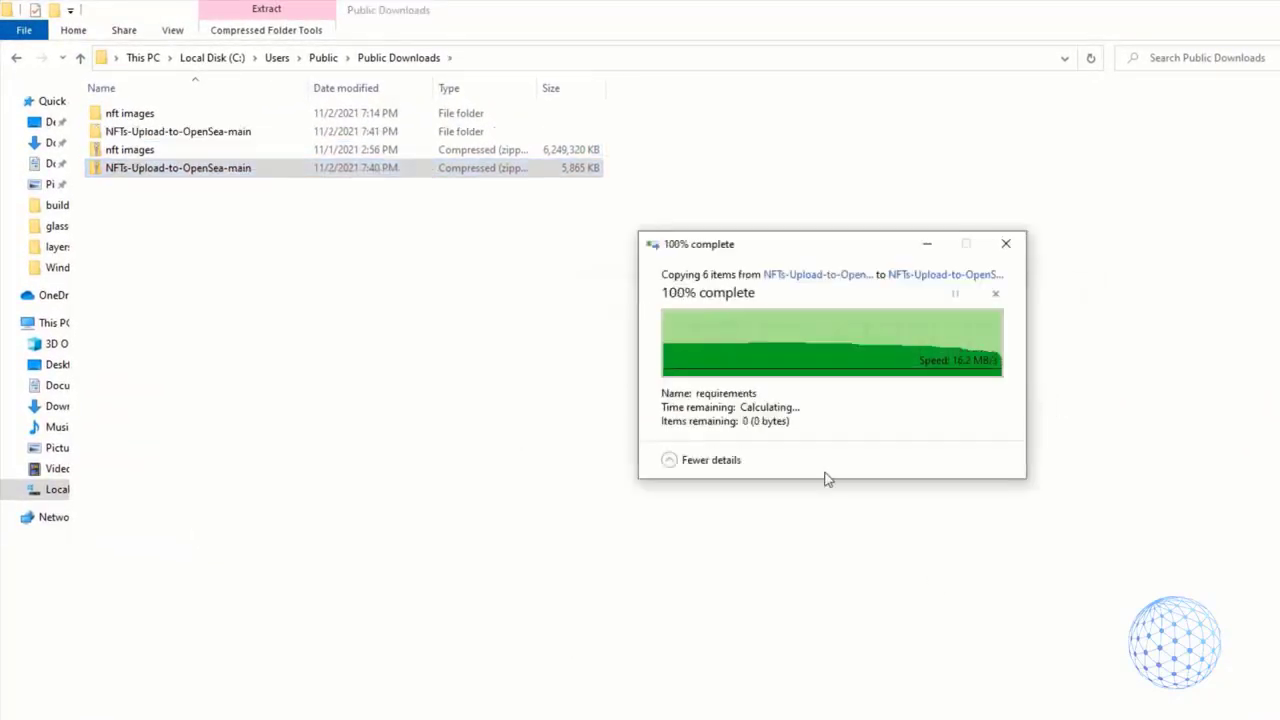
- Open the nested NFTs-Upload-to-OpenSea-main folder and copy its full path
double_click(173, 135)
double_click(170, 113)
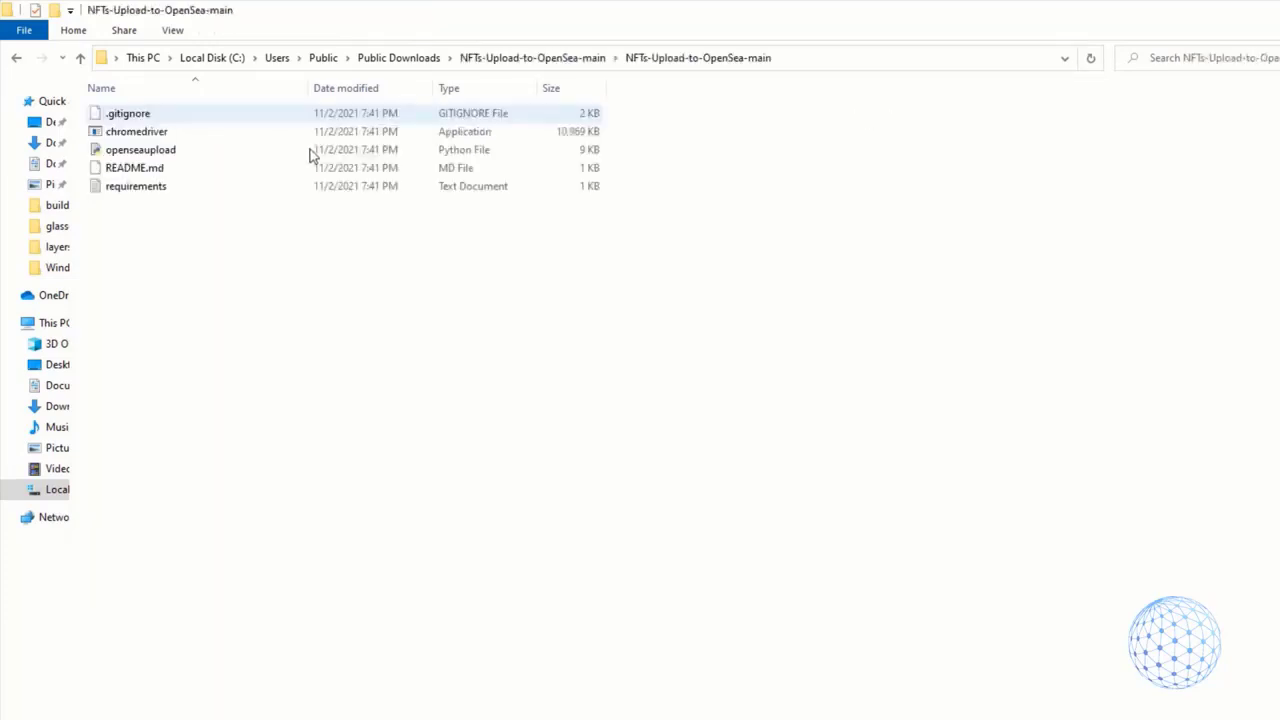
click(826, 68)
click(638, 433)
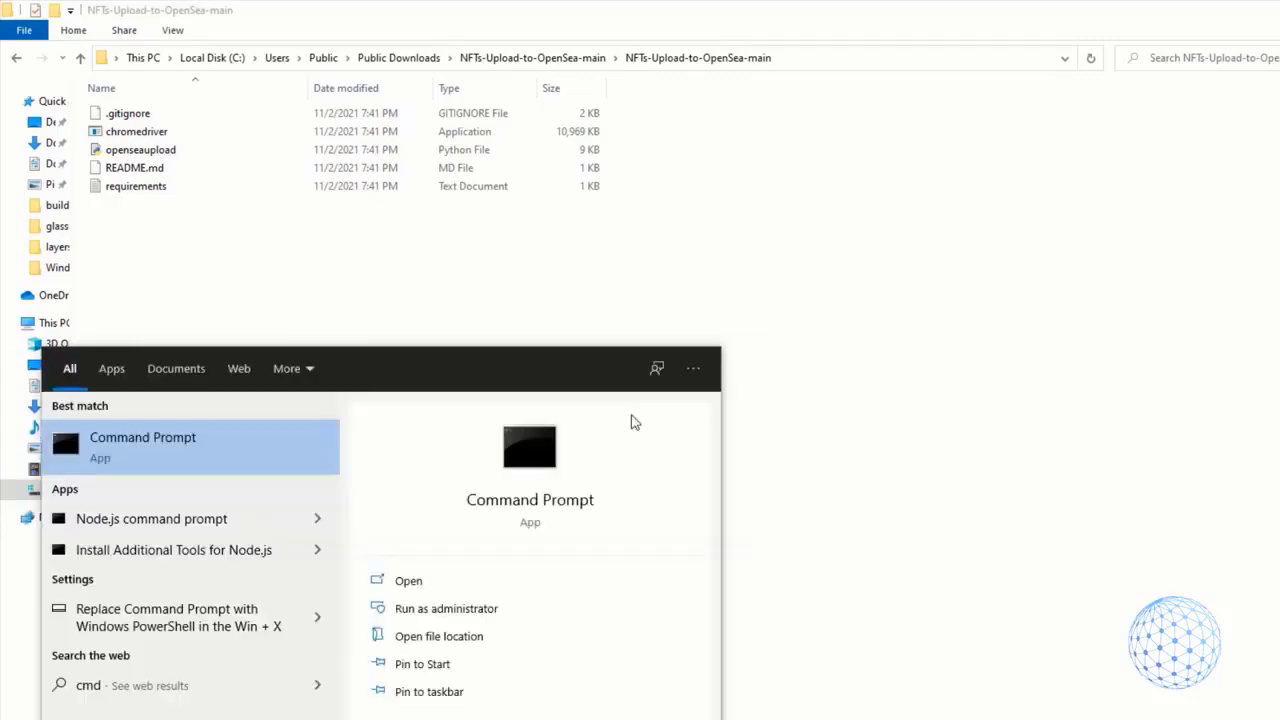
- In Command Prompt, cd into the pasted project folder path
key(Return)
text(cd)
text(C:\Users\Public\Downloads\NFTs-Upload-to-OpenSea-main\NFTs-Upload-to-OpenSea-main)
key(Return)
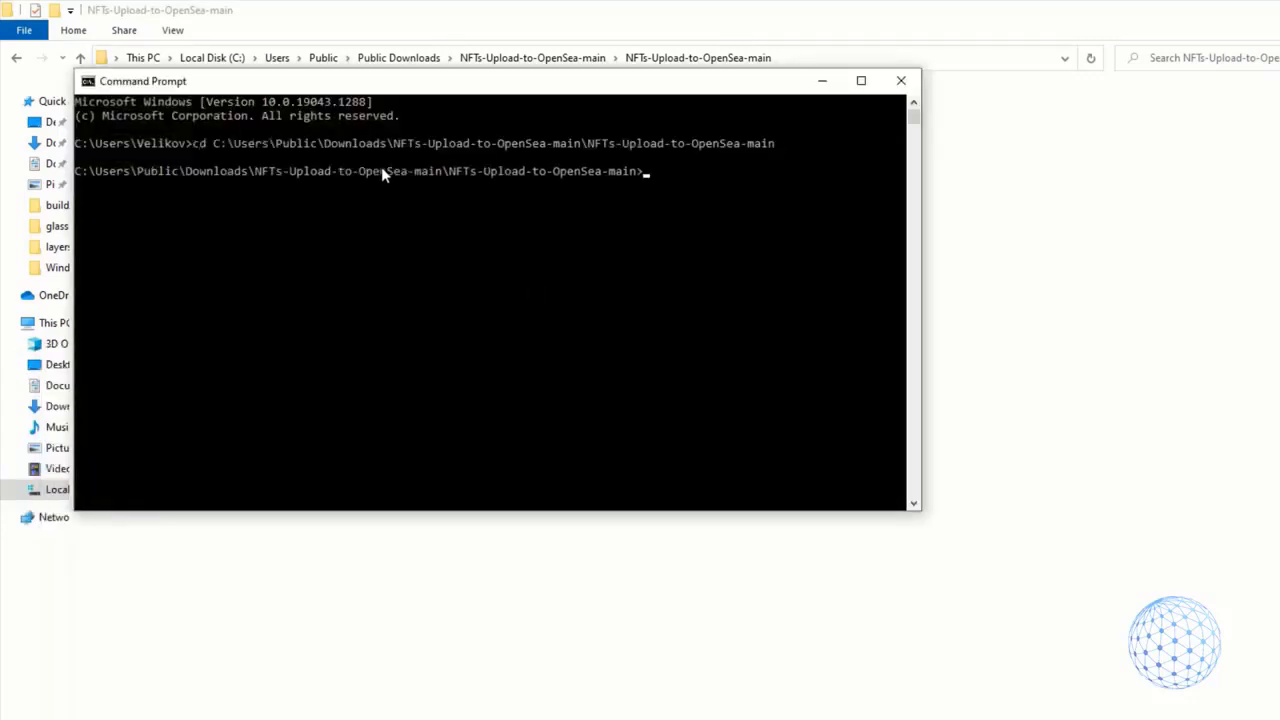
- Install the script's dependencies with pip install -r requirements.txt copied from the README
click(734, 690)
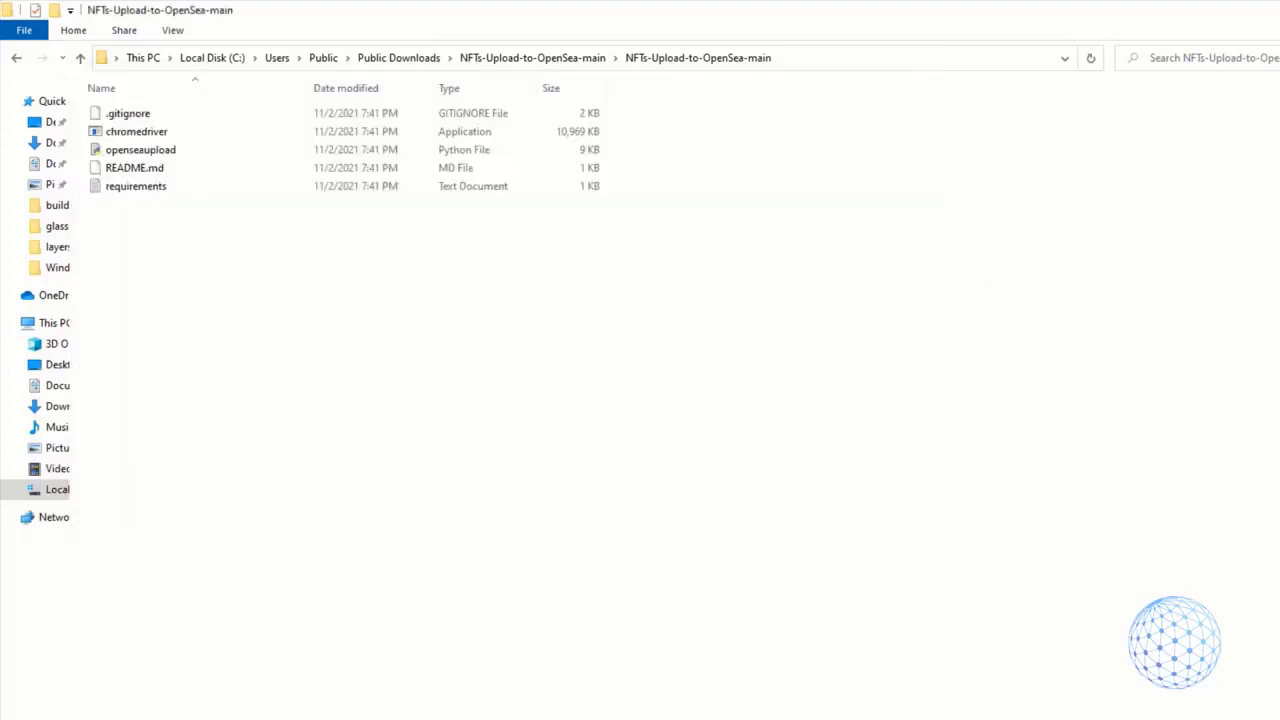
key(alt+Tab)
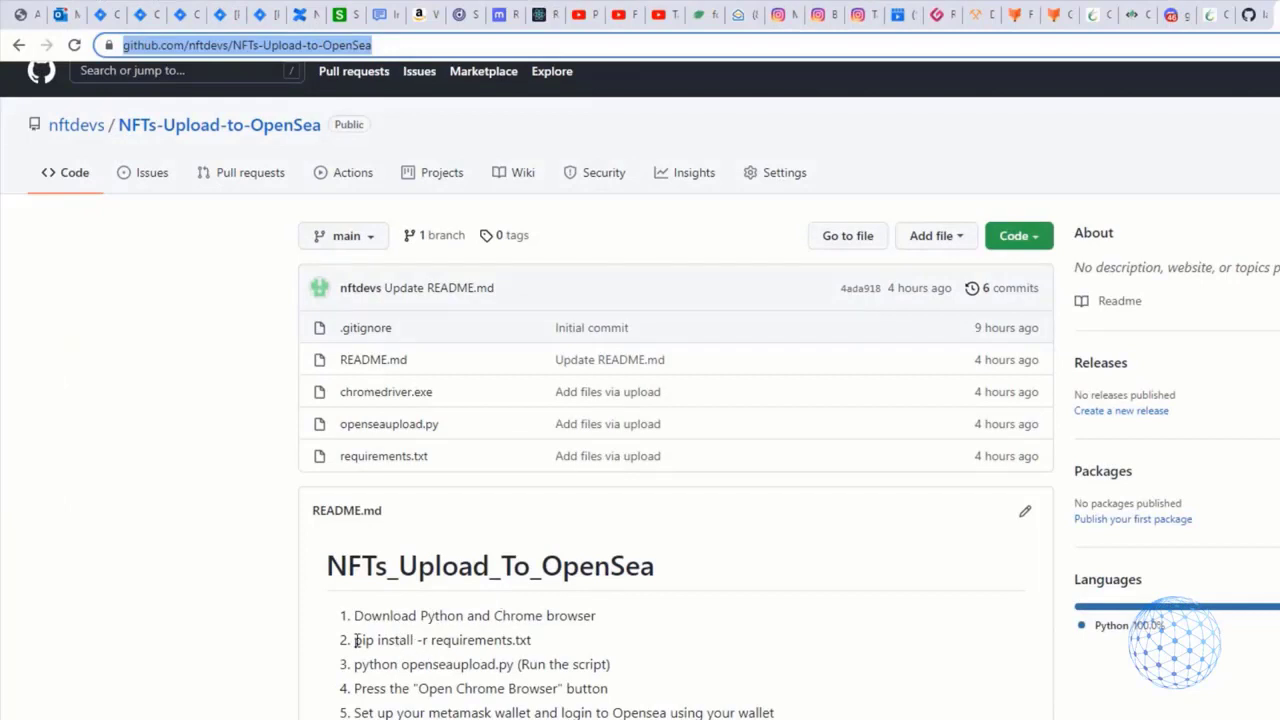
drag(356, 640, 533, 644)
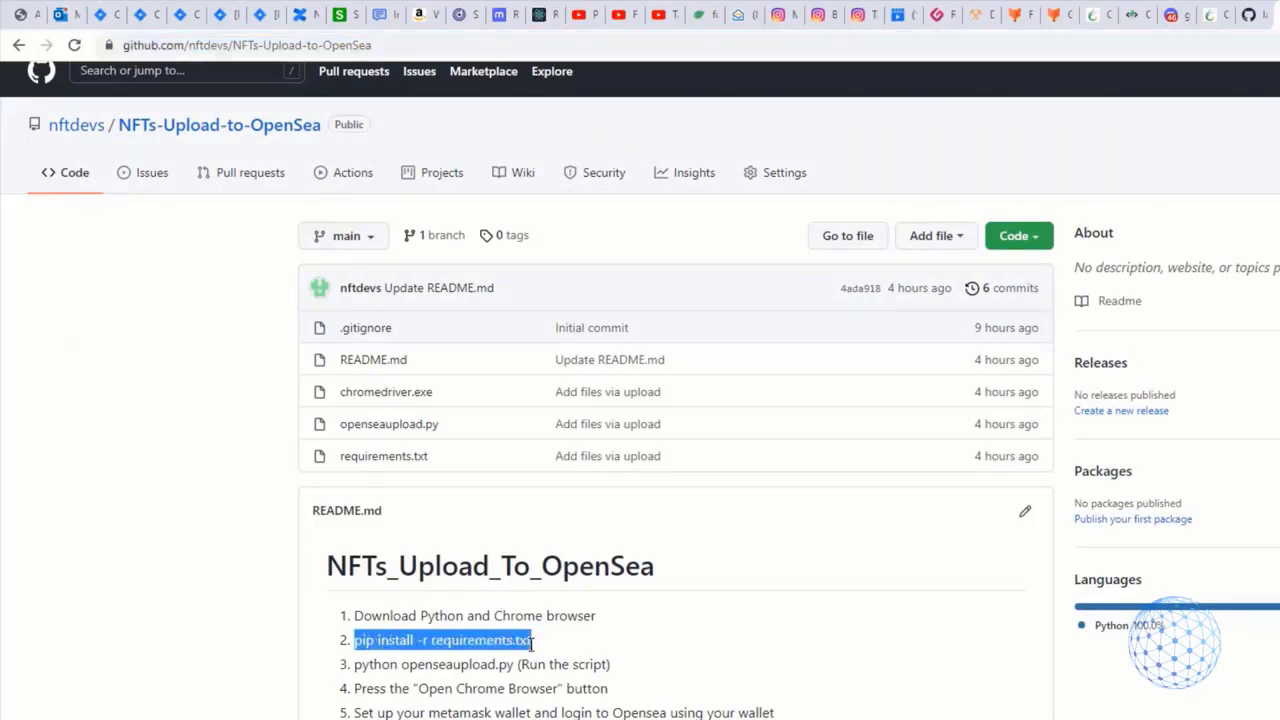
key(alt+Tab)
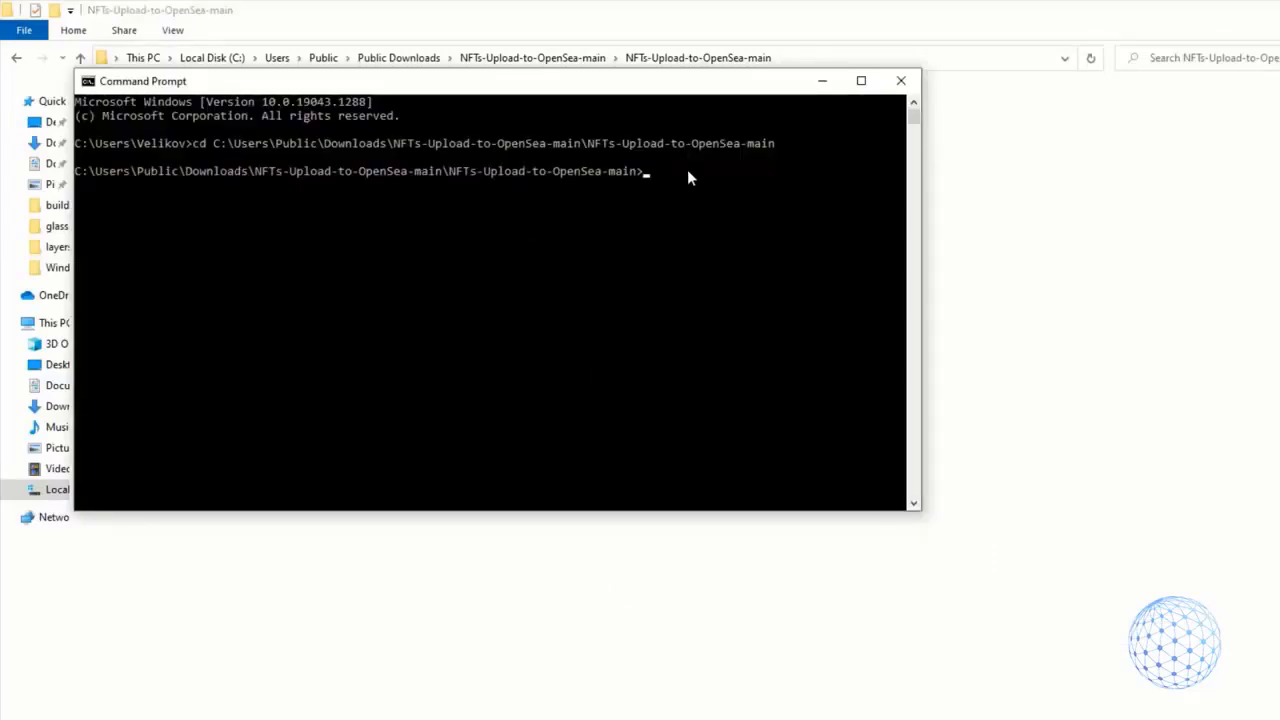
right_click(687, 169)
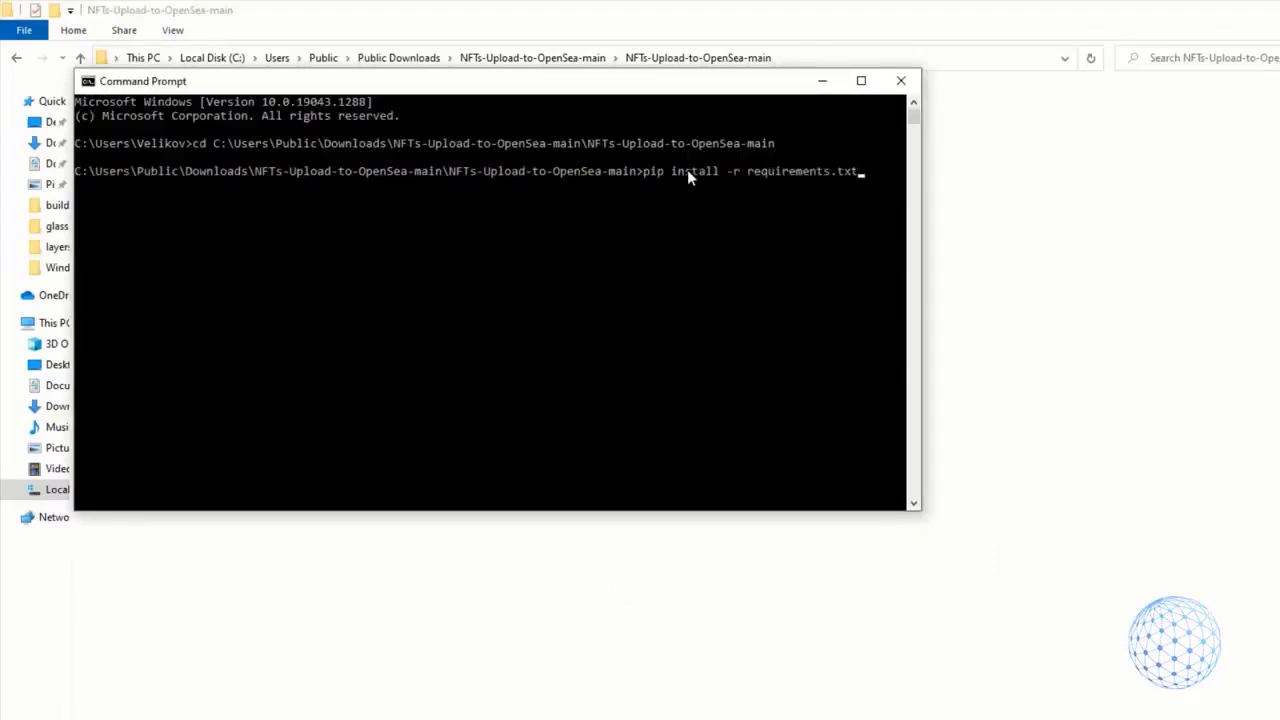
key(Return)
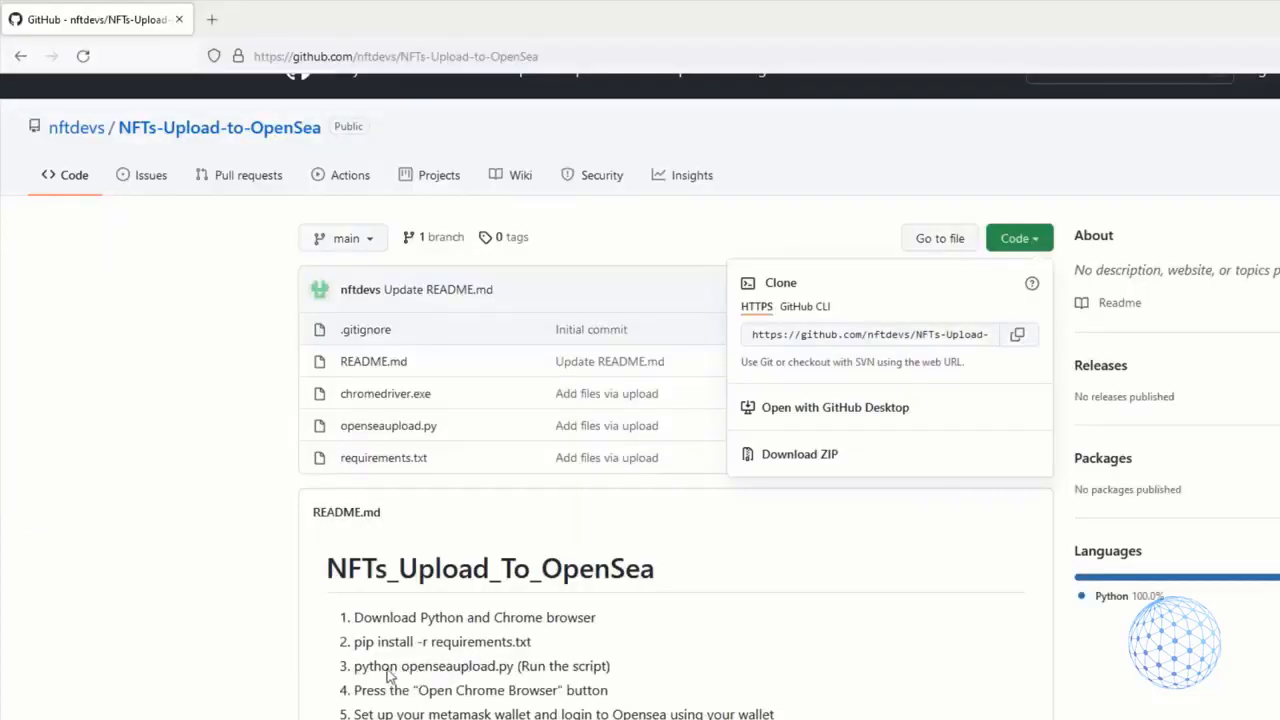
- Run 'python openseaupload.py' to launch the uploader
click(440, 672)
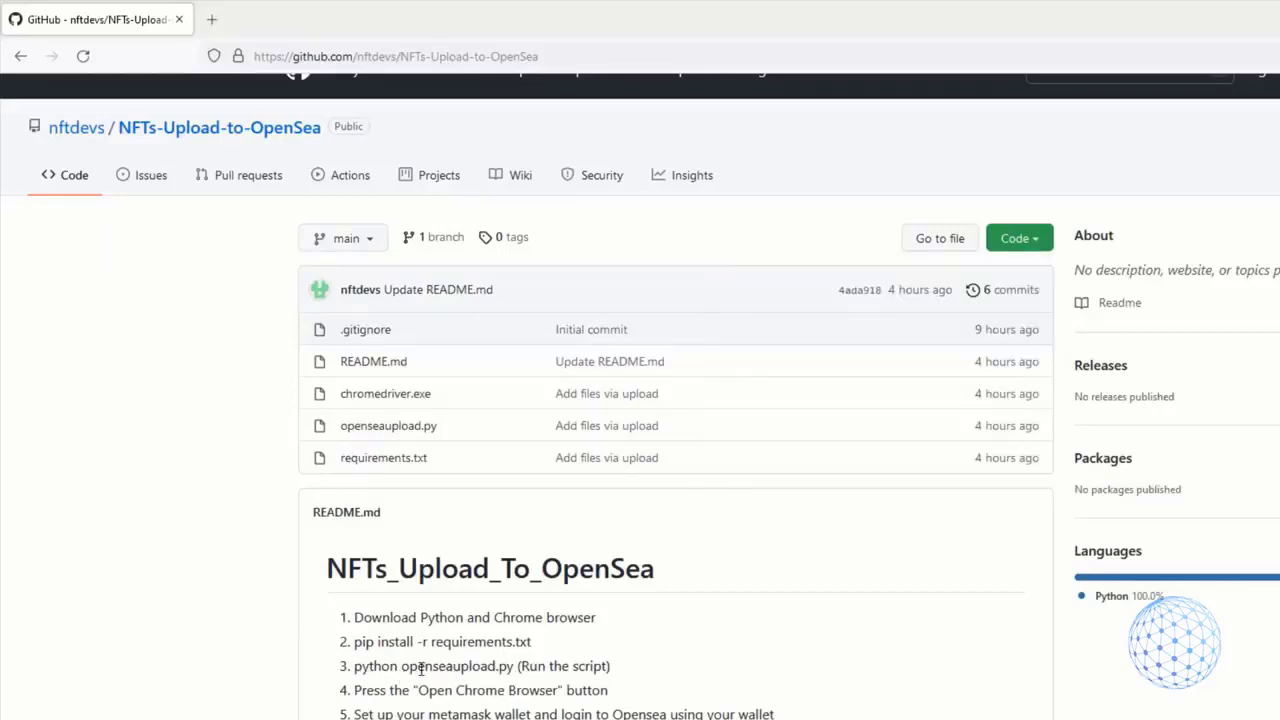
drag(356, 668, 507, 670)
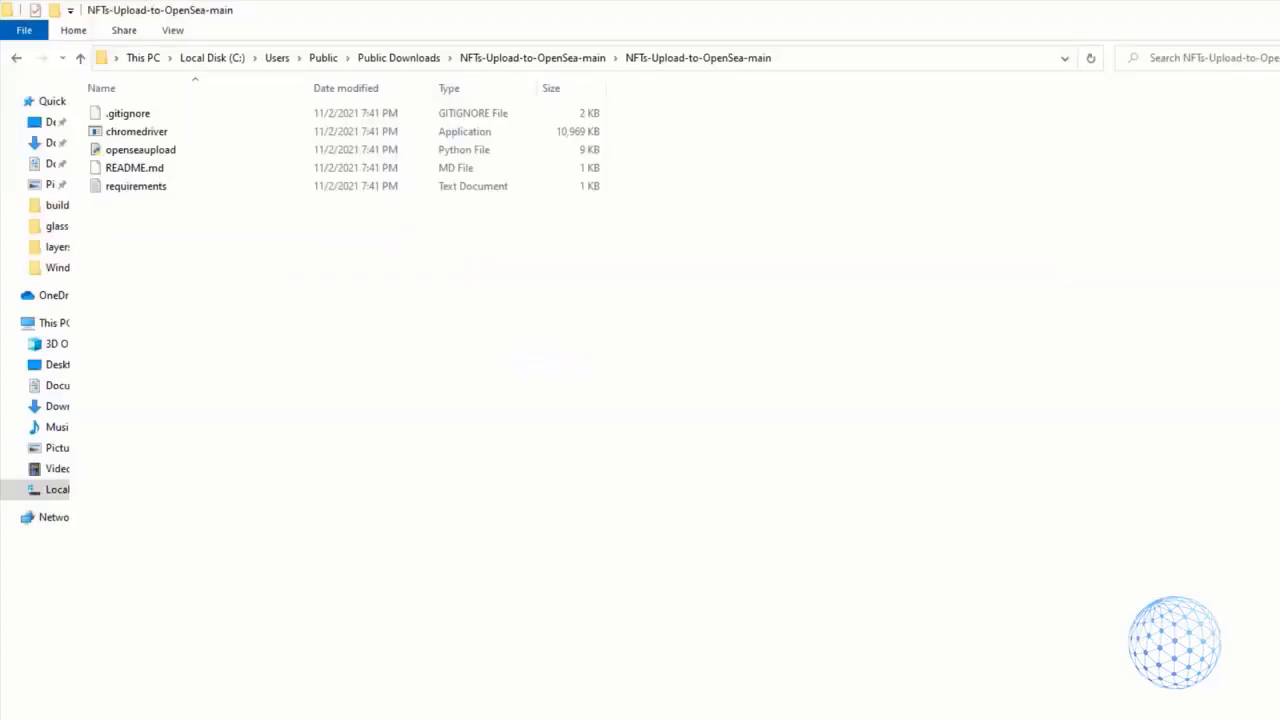
text(python openseaupload.py)
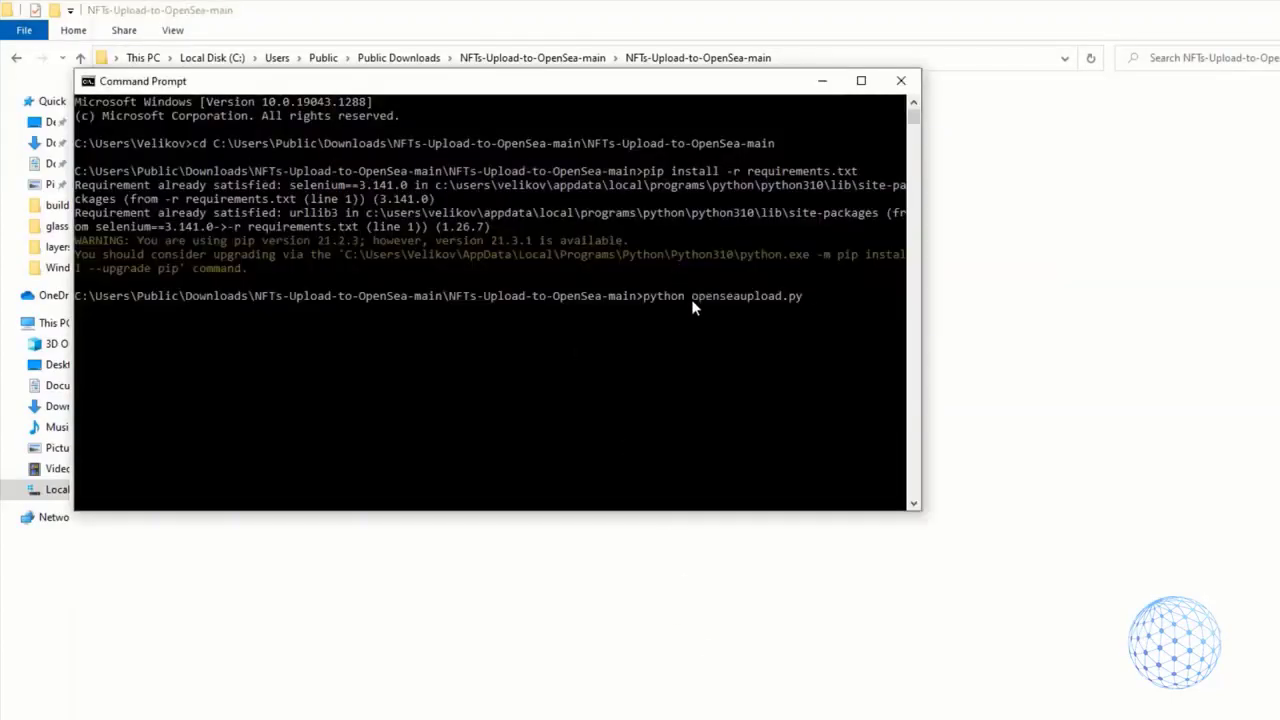
key(Return)
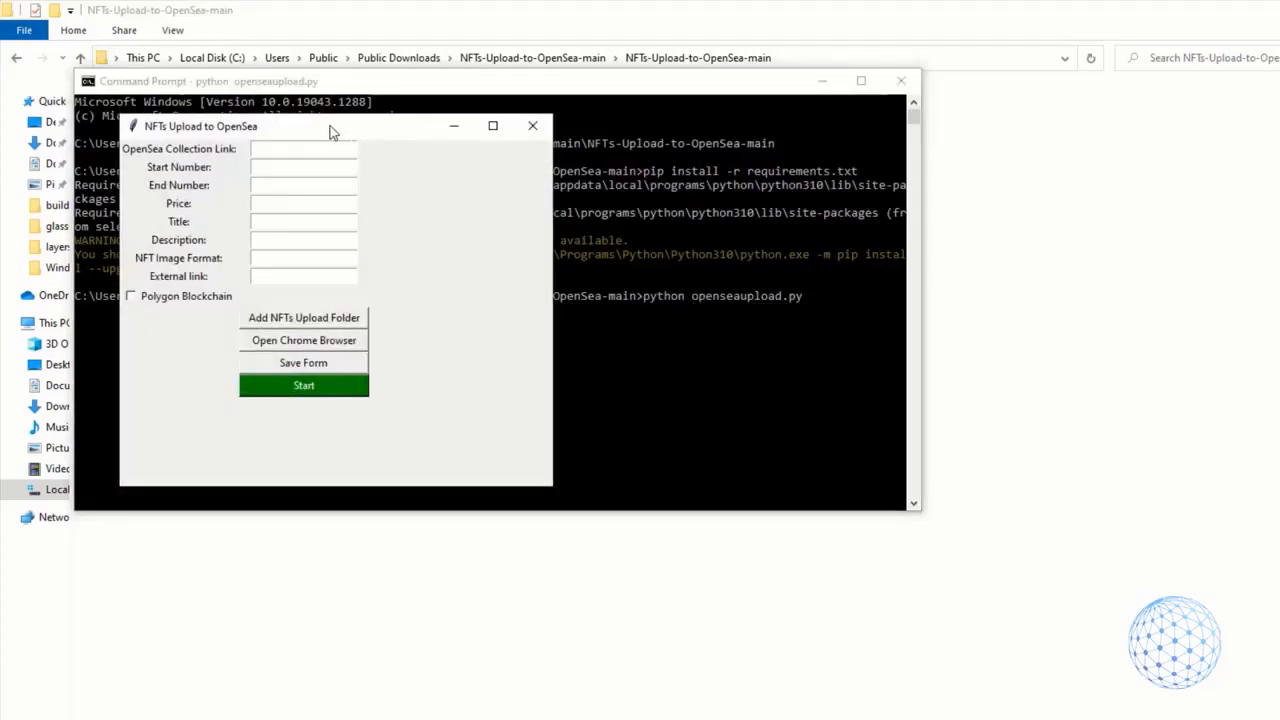
- Shift the uploader window aside and type 100 into the form's number field
drag(332, 131, 405, 137)
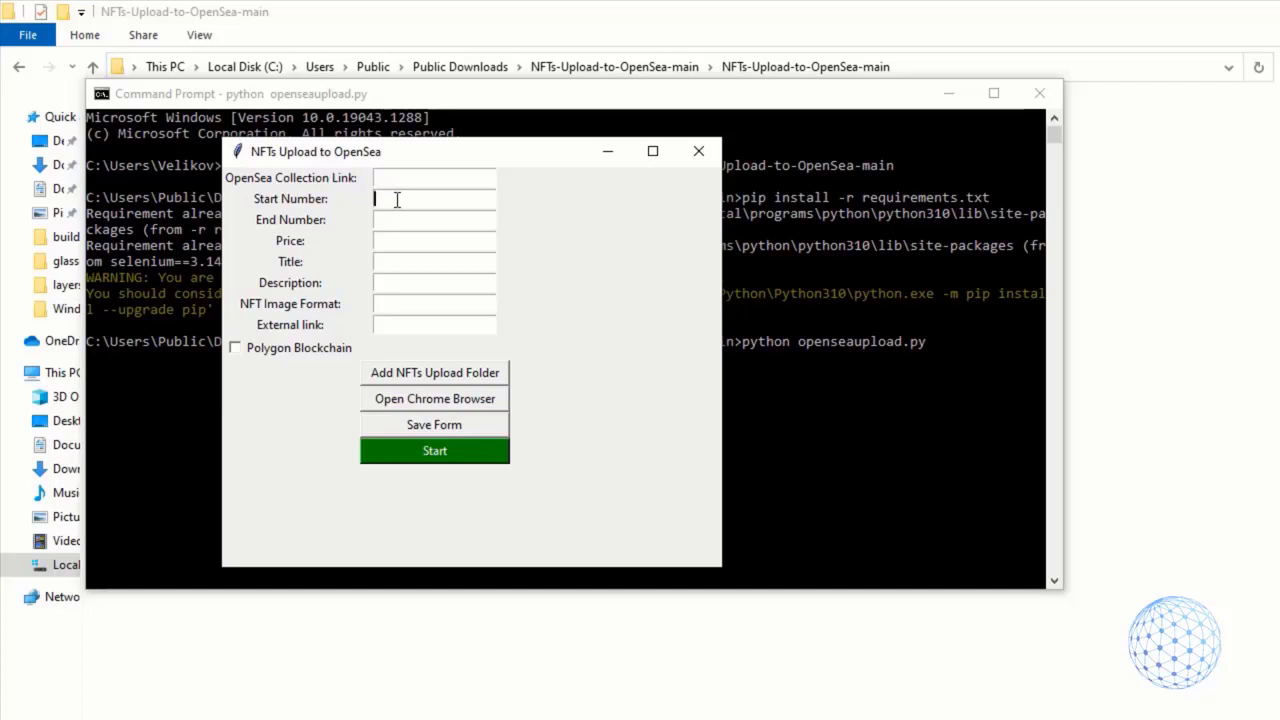
text(1)
text(00)
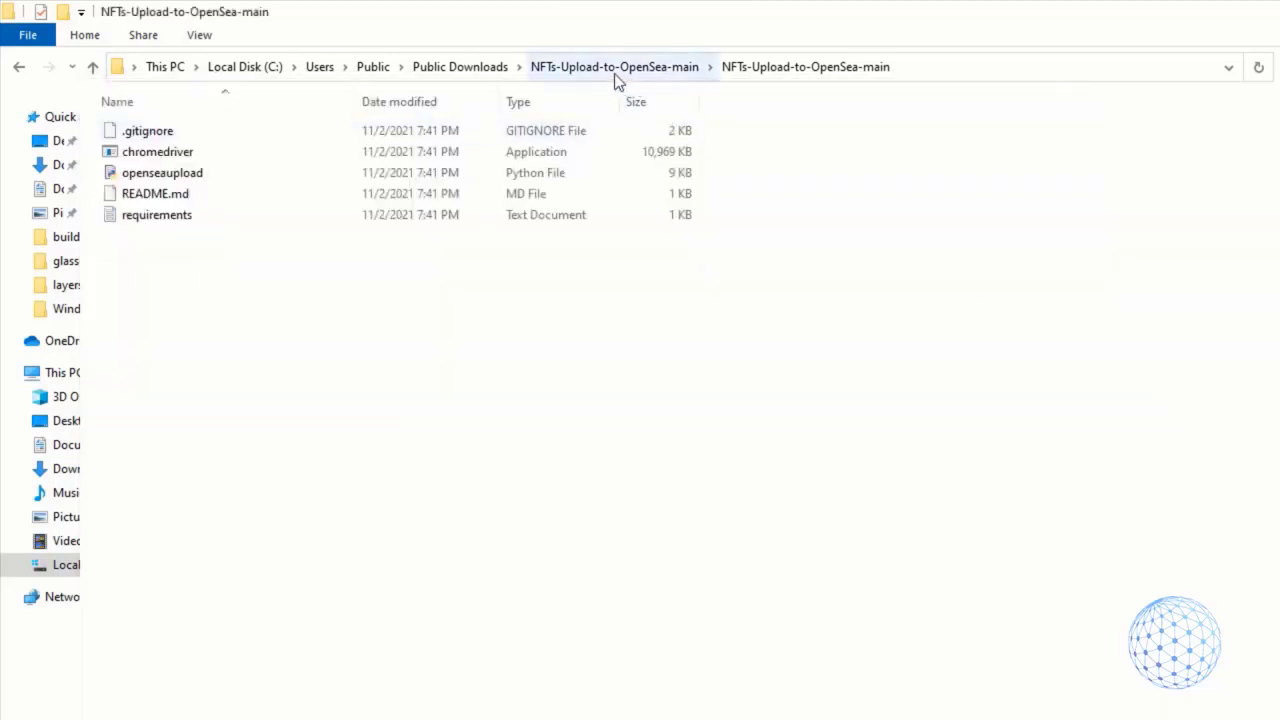
- Climb the breadcrumb to Public Downloads and browse into the nft images build folder
click(590, 68)
click(447, 70)
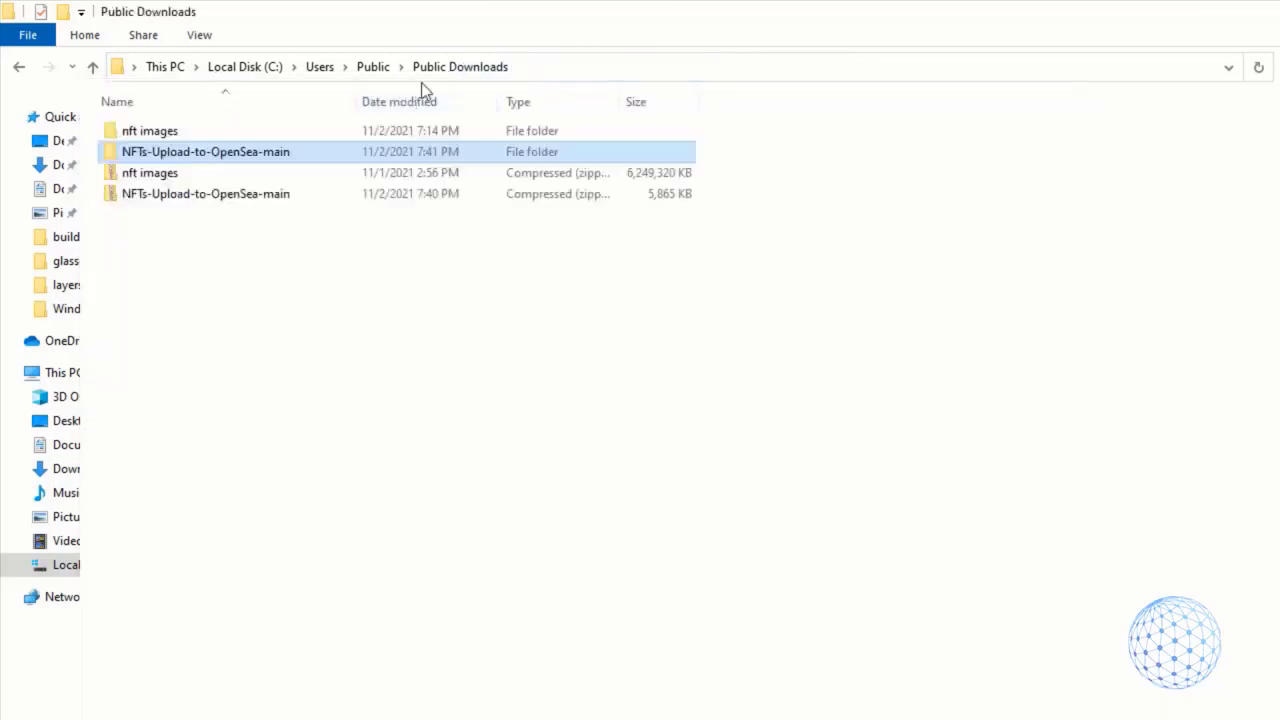
double_click(166, 136)
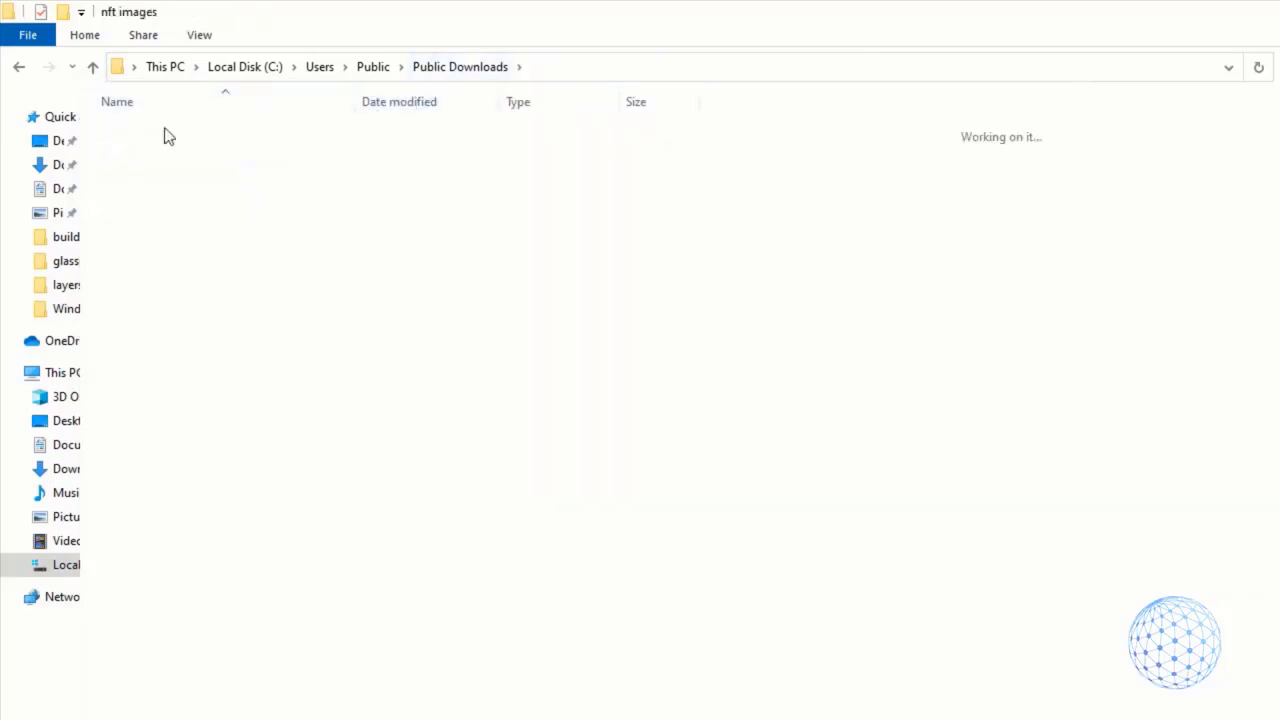
double_click(164, 143)
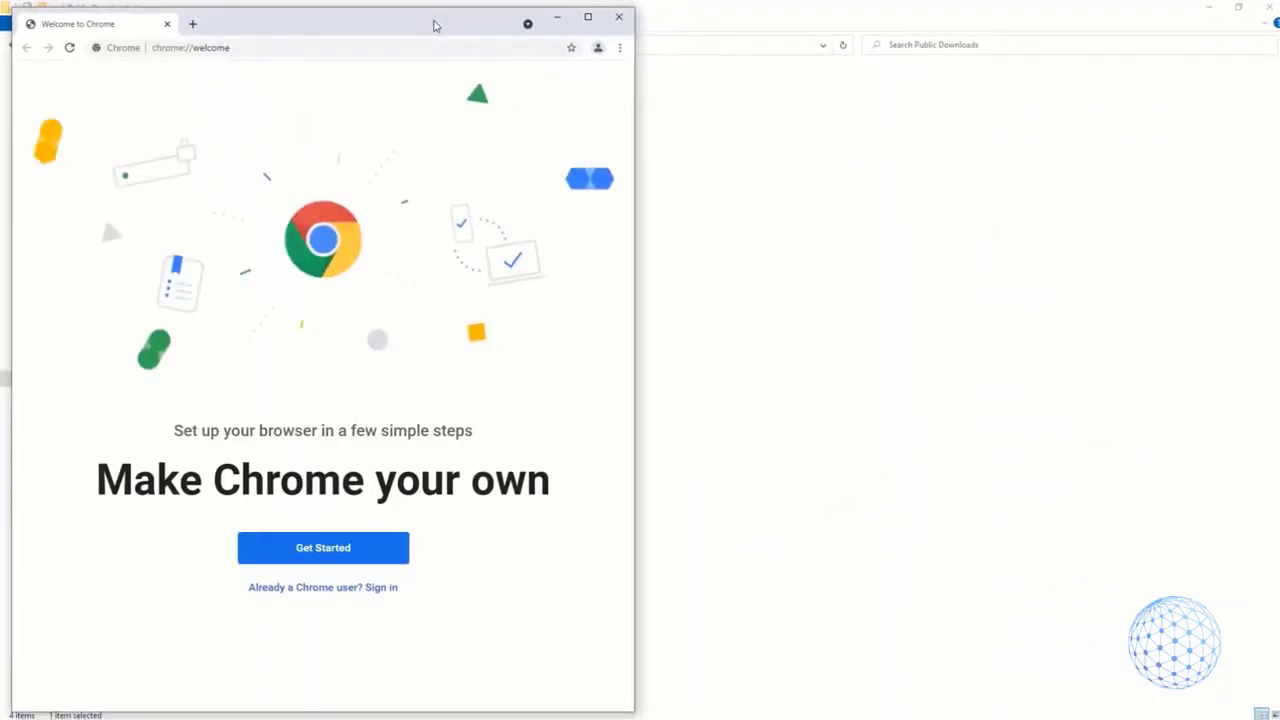
- Maximize Chrome, get past the welcome page, and search 'metamask extension chrome', accepting cookies
double_click(434, 23)
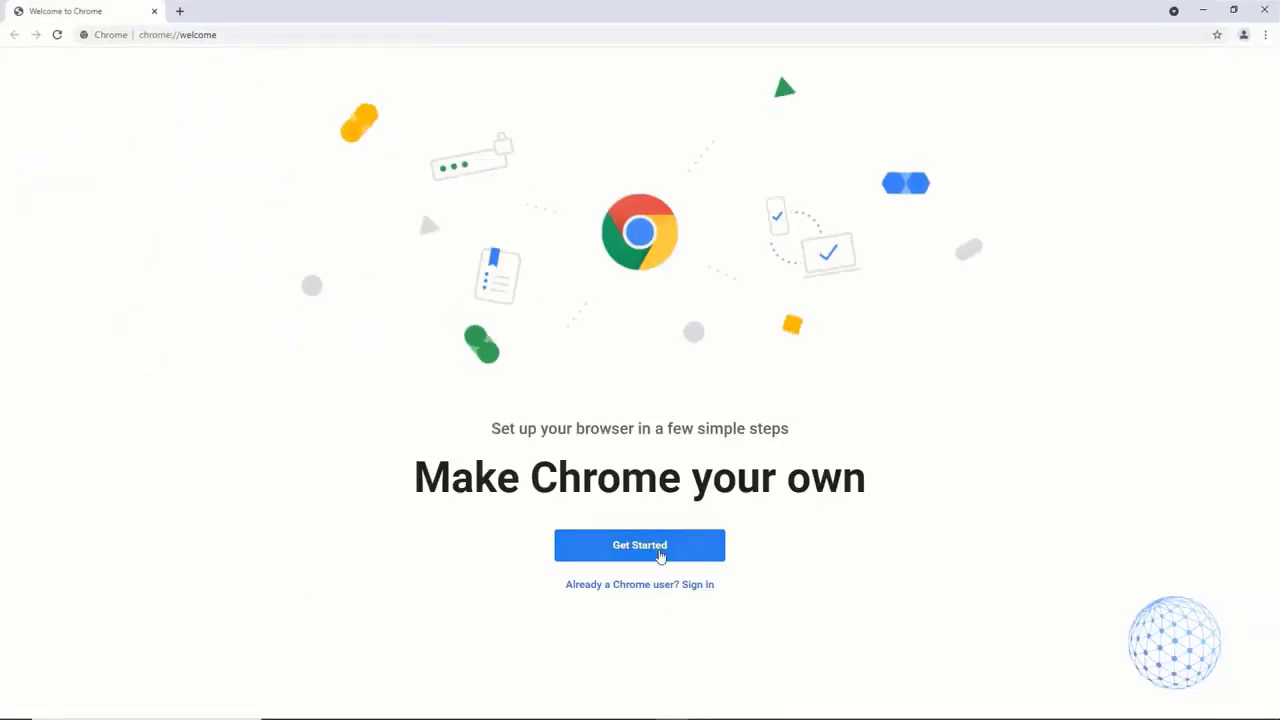
click(663, 553)
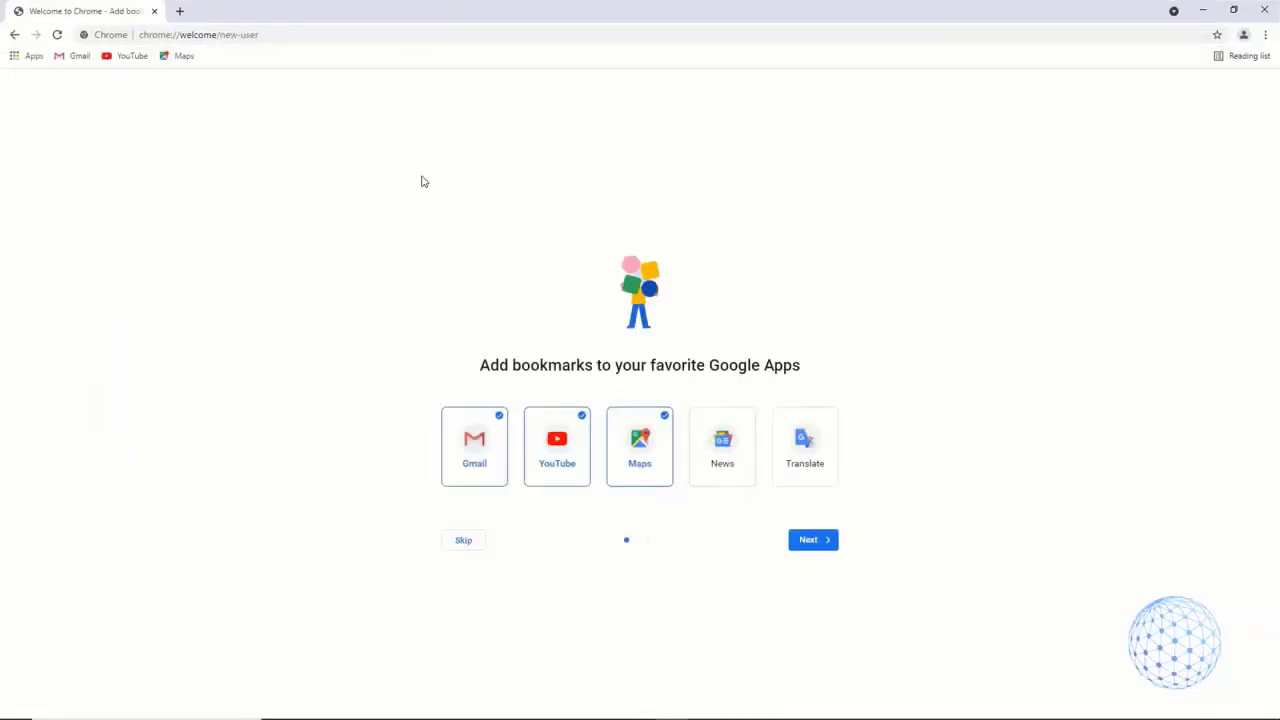
click(177, 11)
text(me)
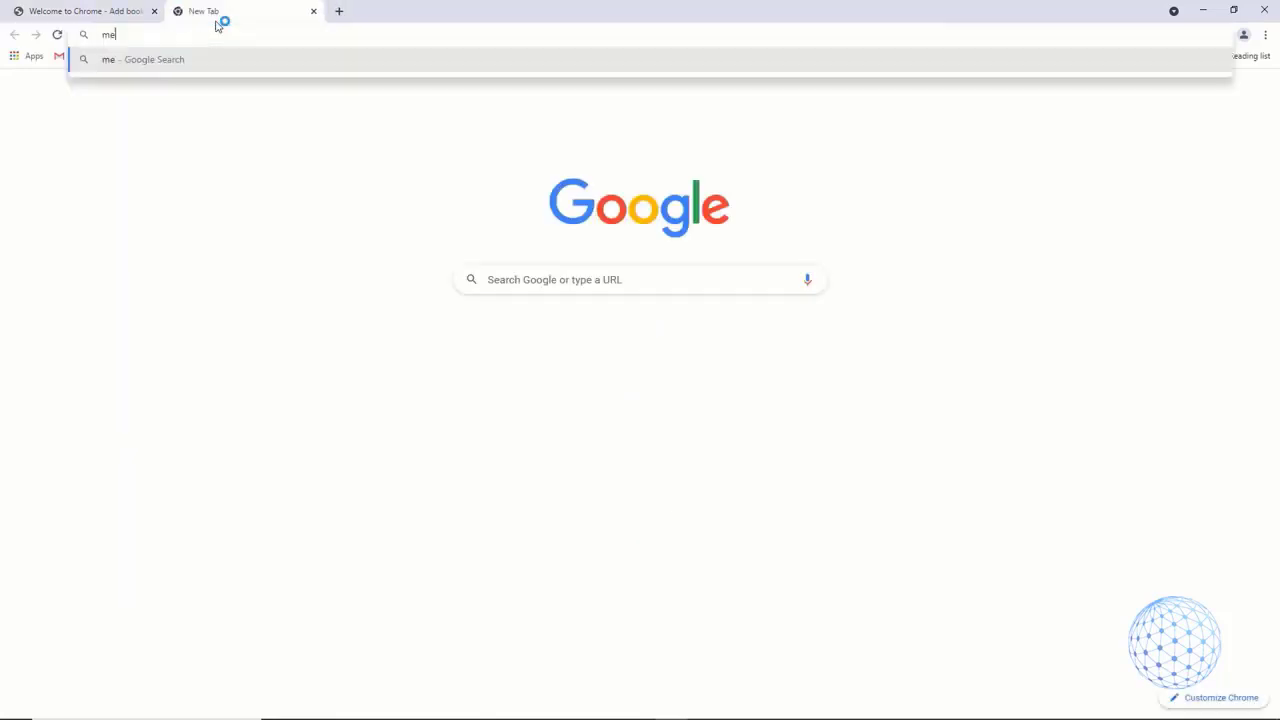
text(tamask )
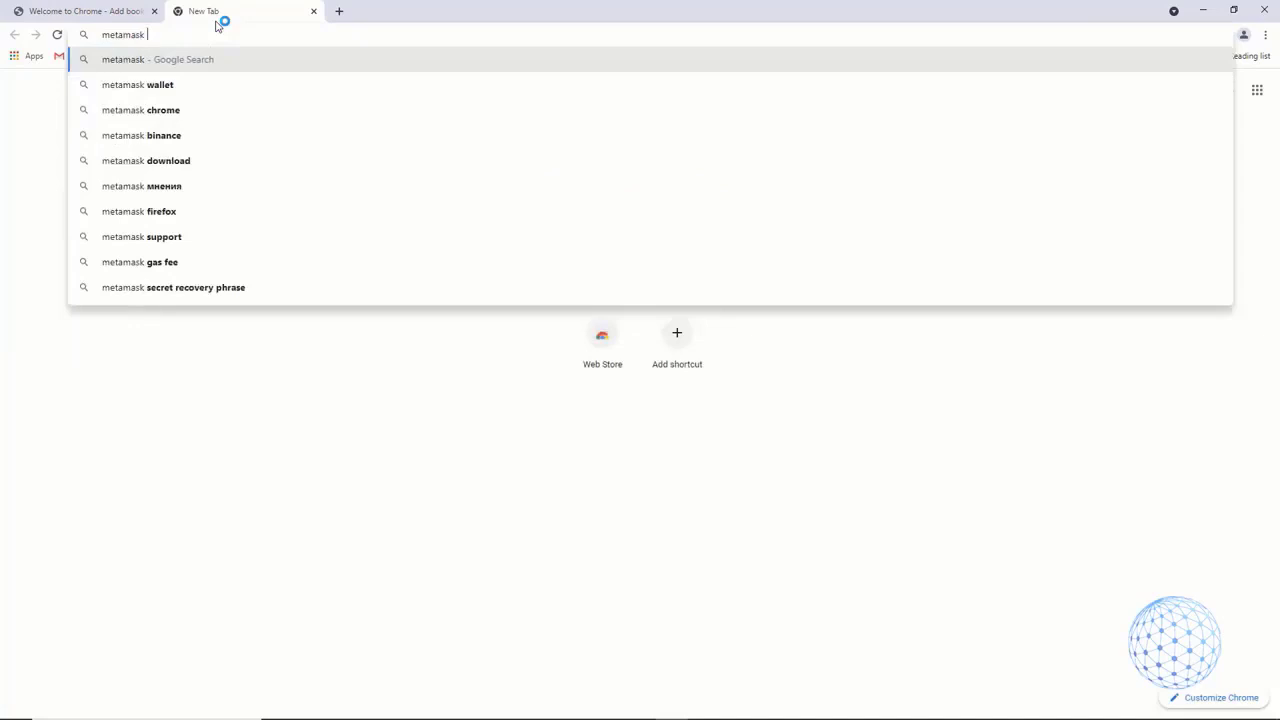
text(extencion)
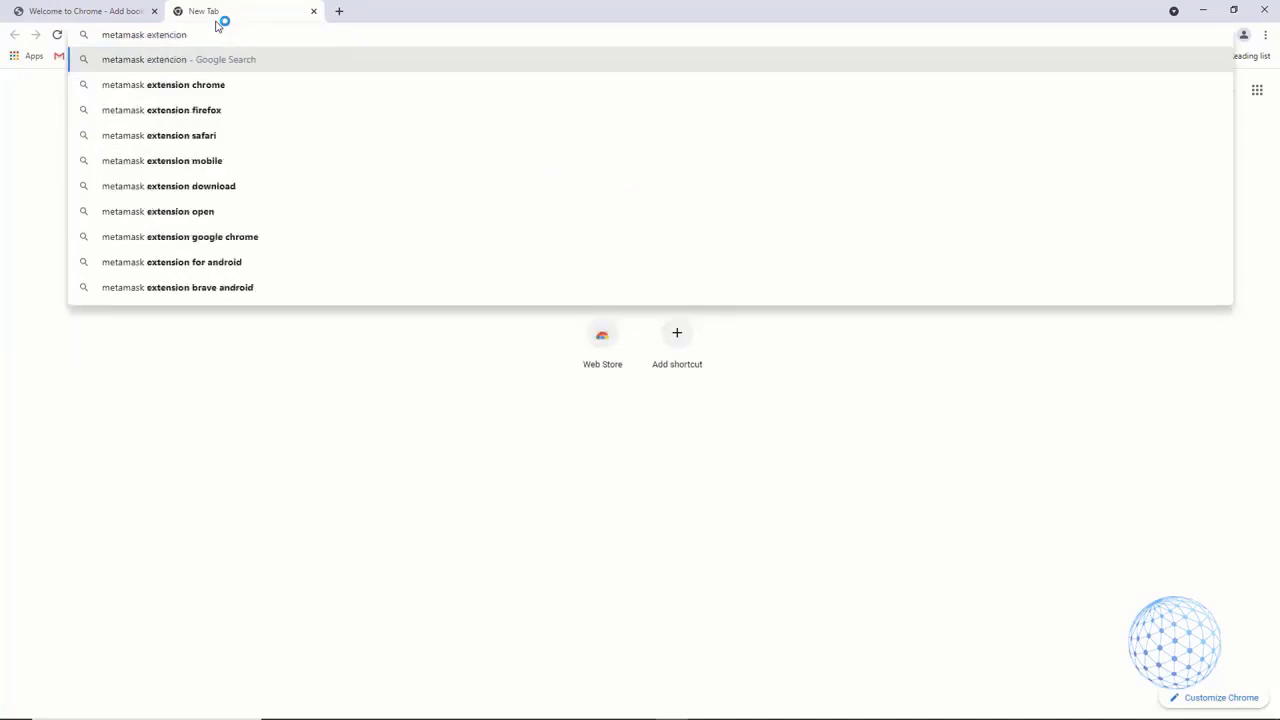
key(BackSpace)
key(BackSpace)
key(BackSpace)
text(nsion chrome)
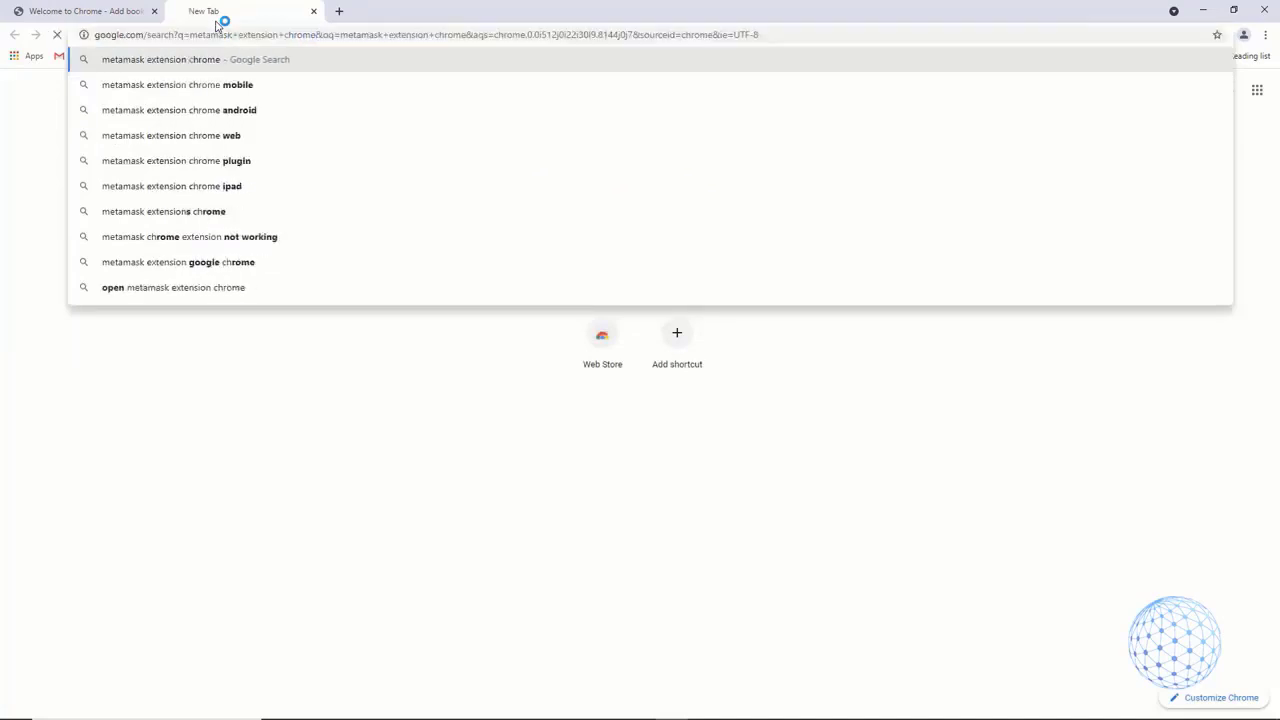
key(Return)
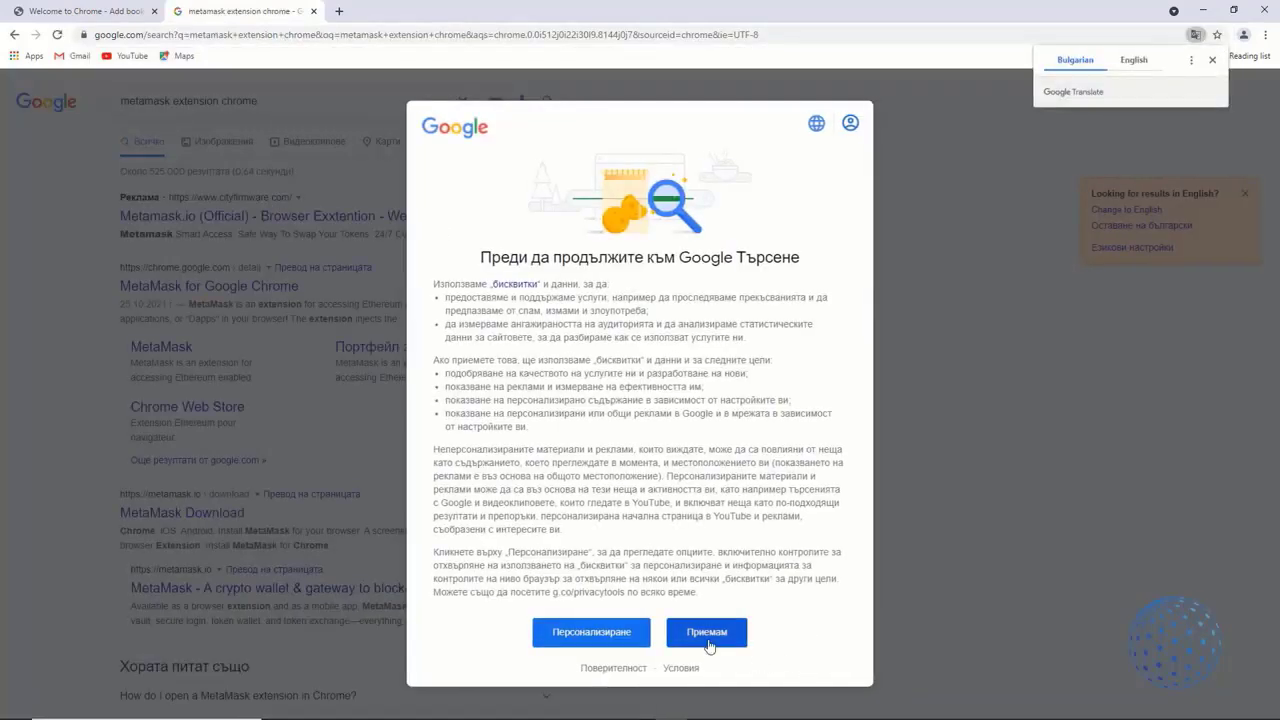
click(708, 645)
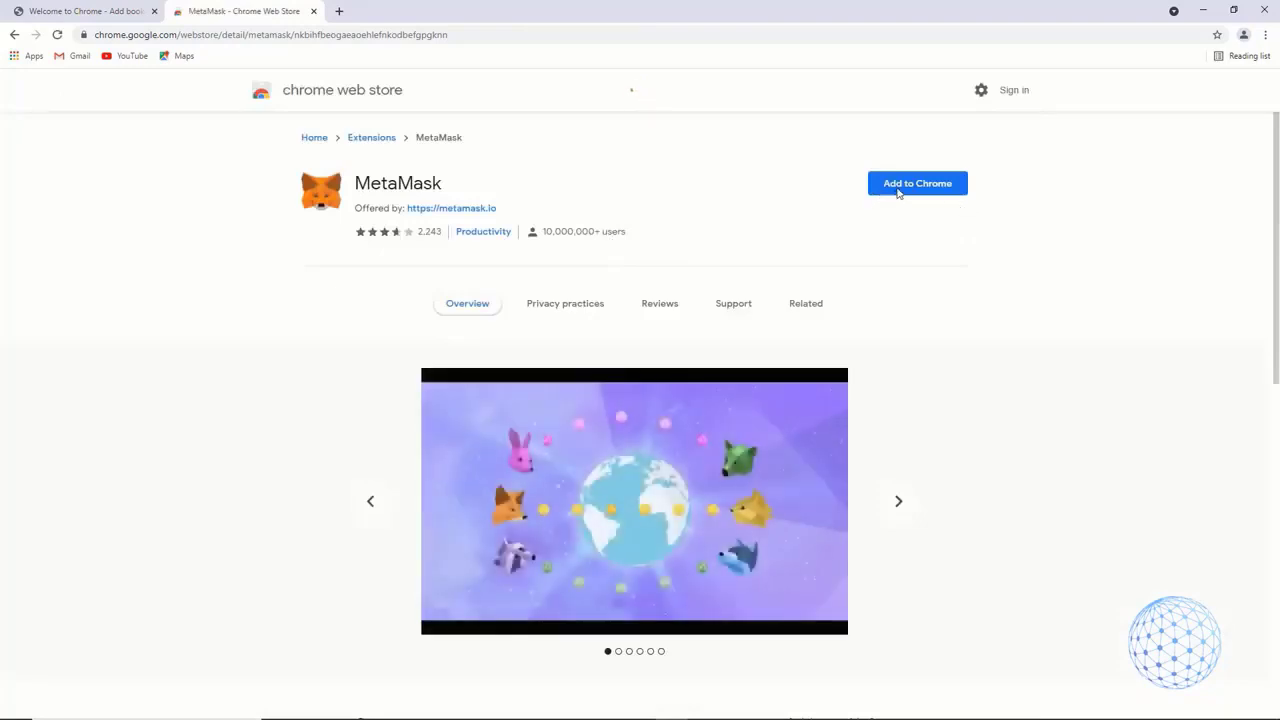
- Add MetaMask to Chrome, choose Import wallet, and pass the data-collection opt-in page
click(901, 187)
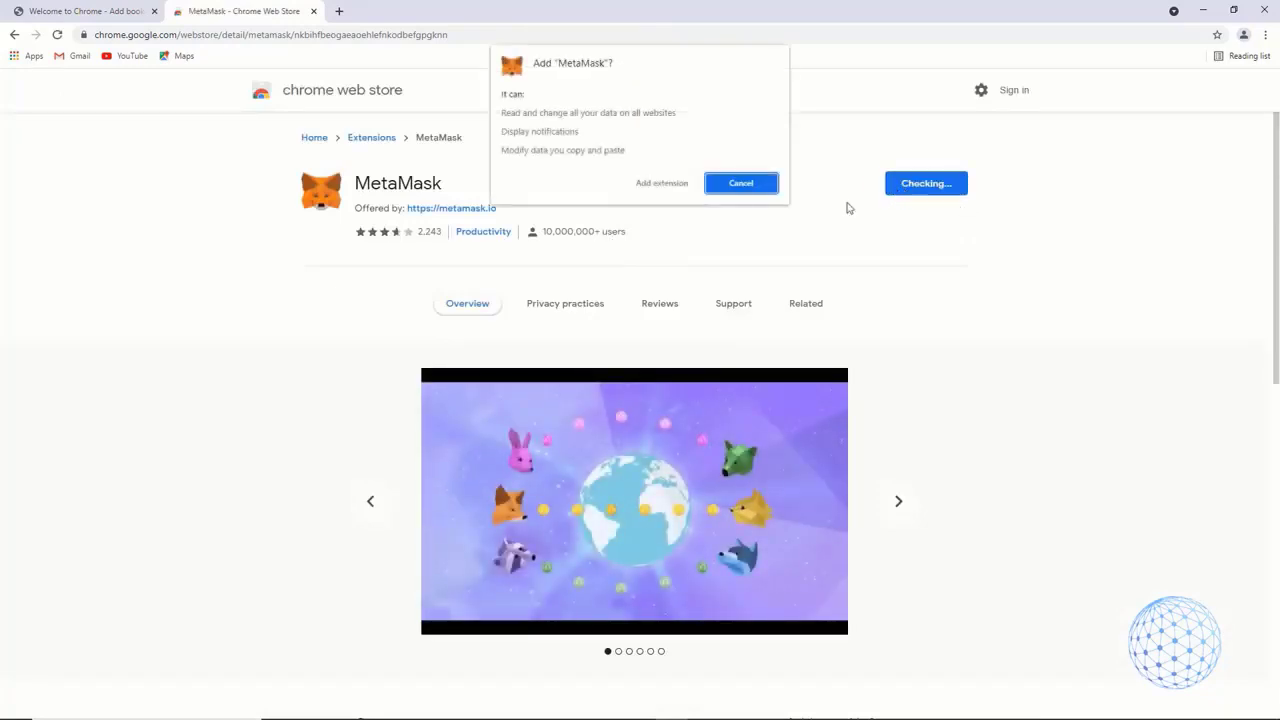
click(662, 186)
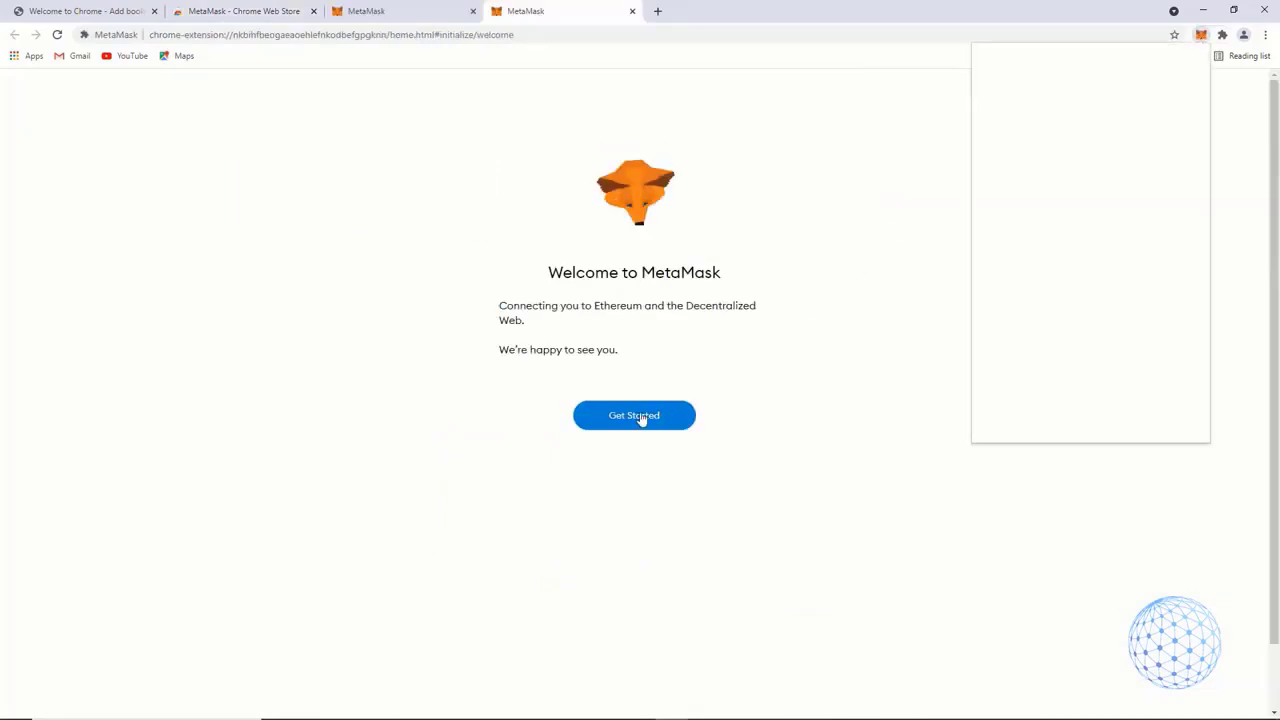
click(640, 417)
click(518, 358)
click(575, 436)
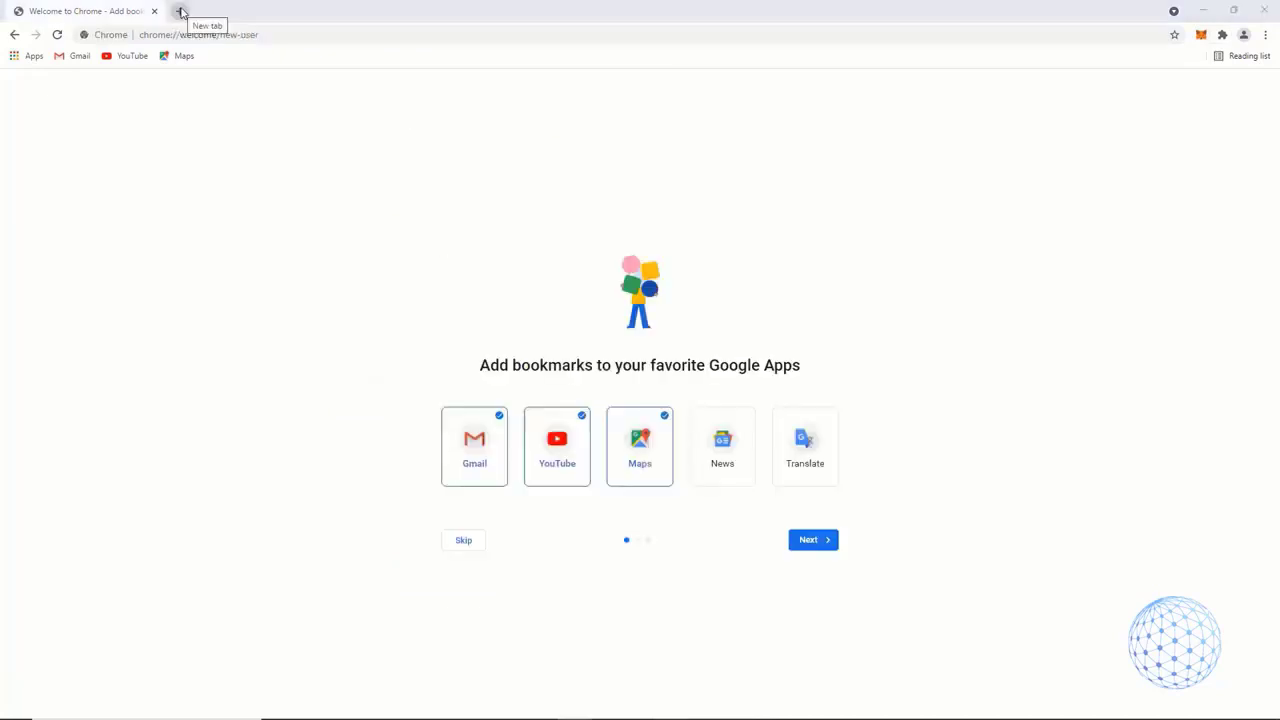
- Load opensea.io in a new tab and connect MetaMask Account 1 from the profile icon
click(177, 11)
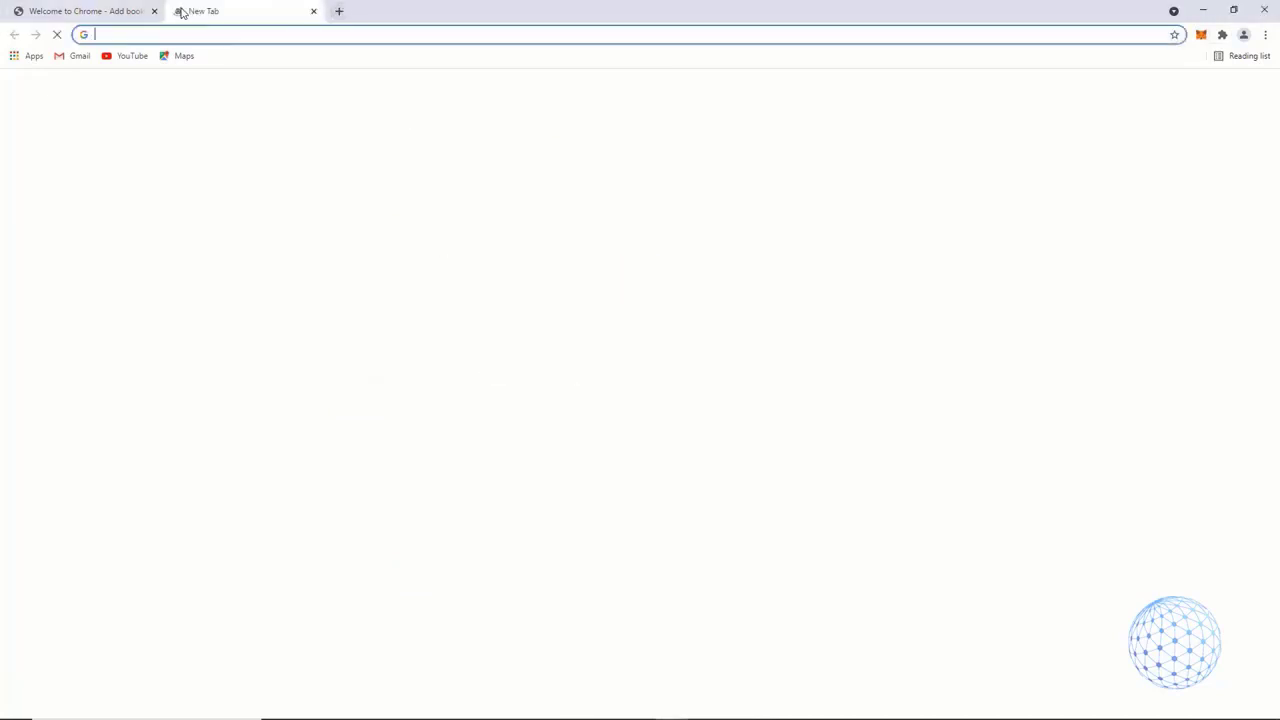
text(opensea.io)
key(Return)
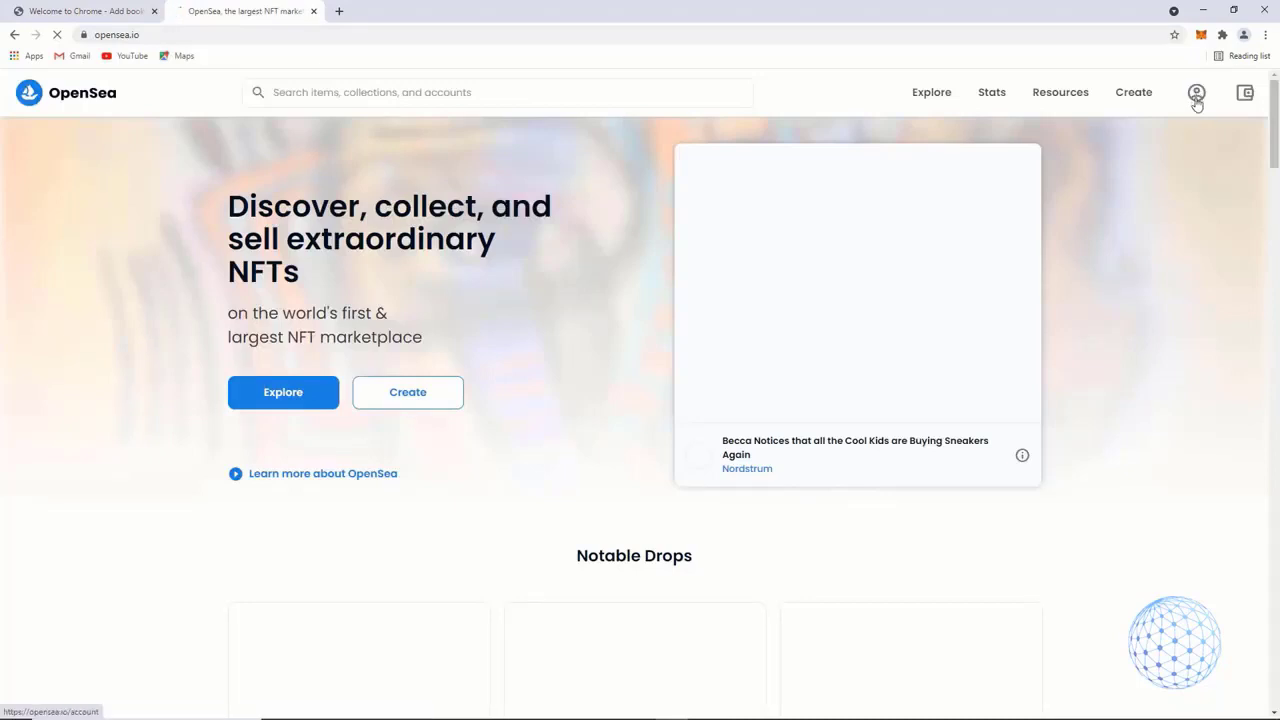
mouse_move(1196, 92)
click(1134, 134)
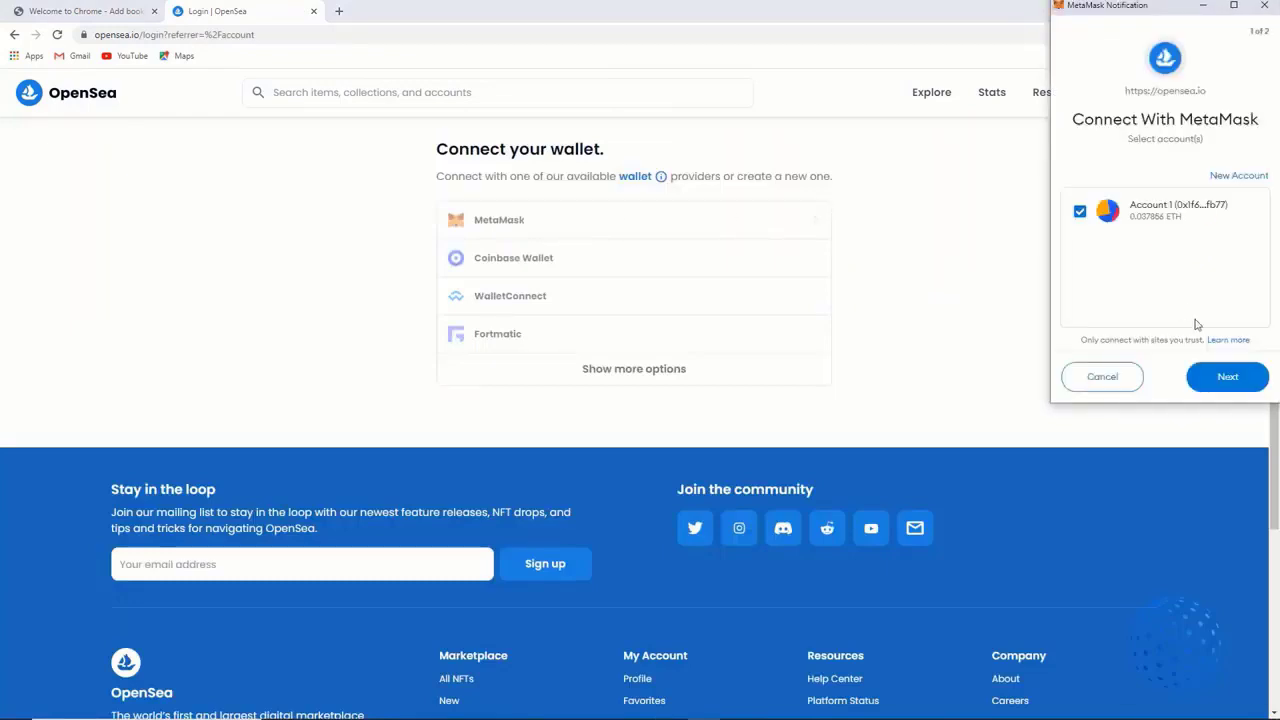
click(1226, 378)
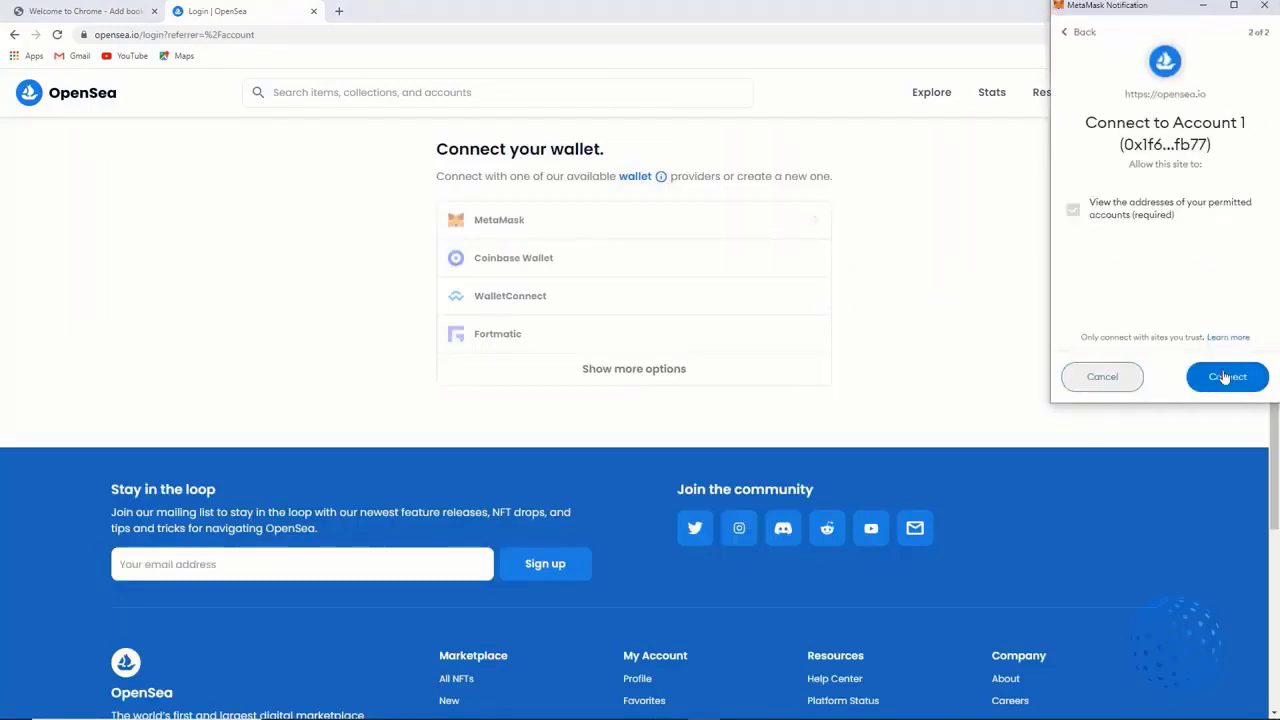
click(1212, 377)
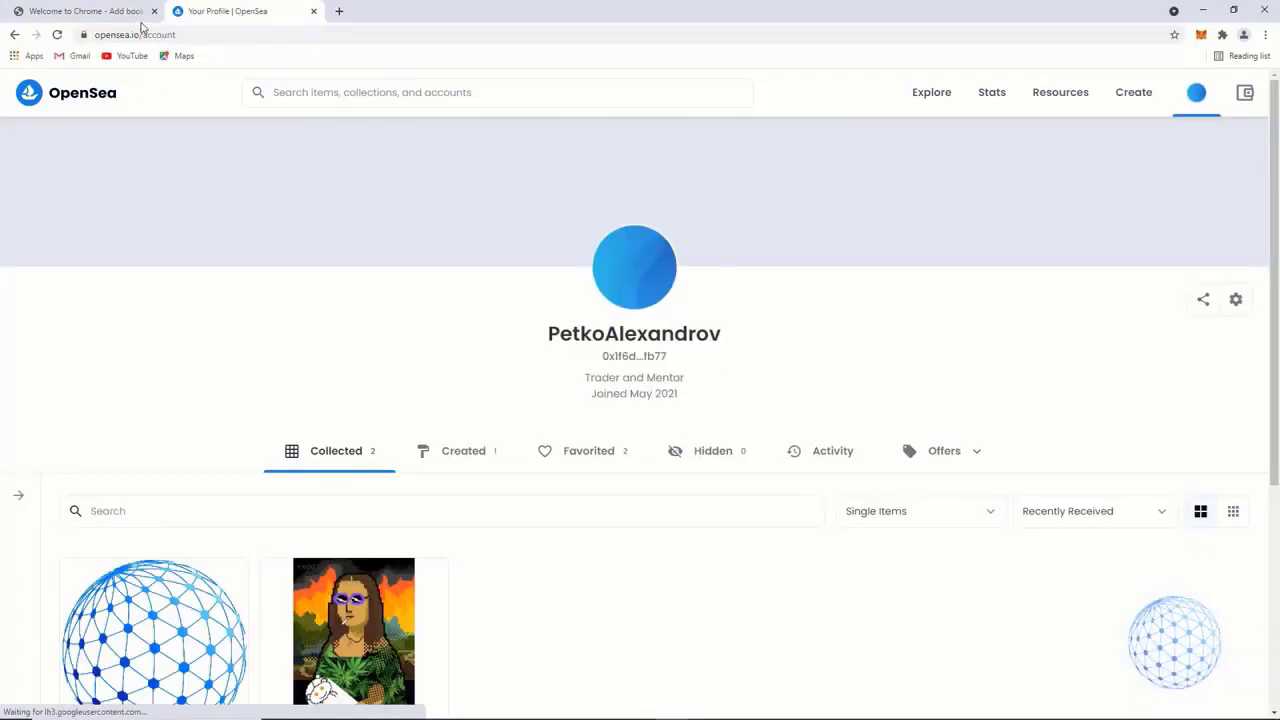
- Close the Welcome tab and reach Create a collection through My Collections
click(154, 11)
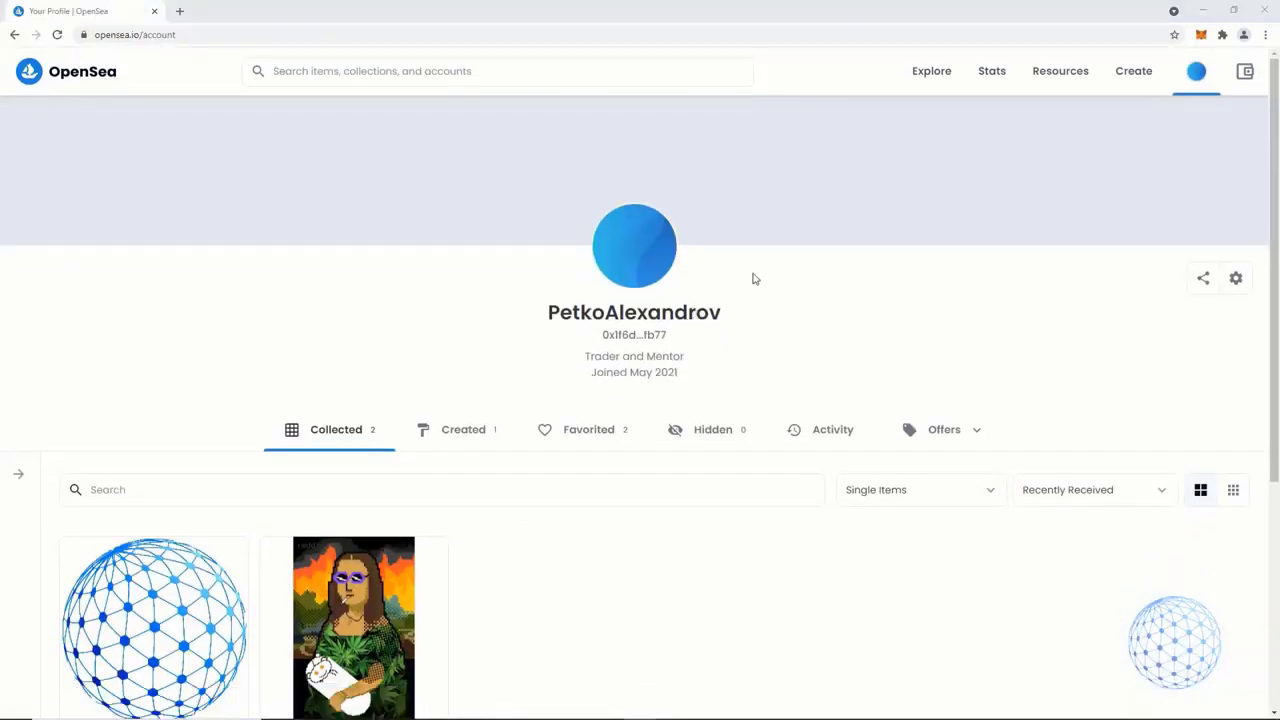
mouse_move(1196, 71)
click(1164, 189)
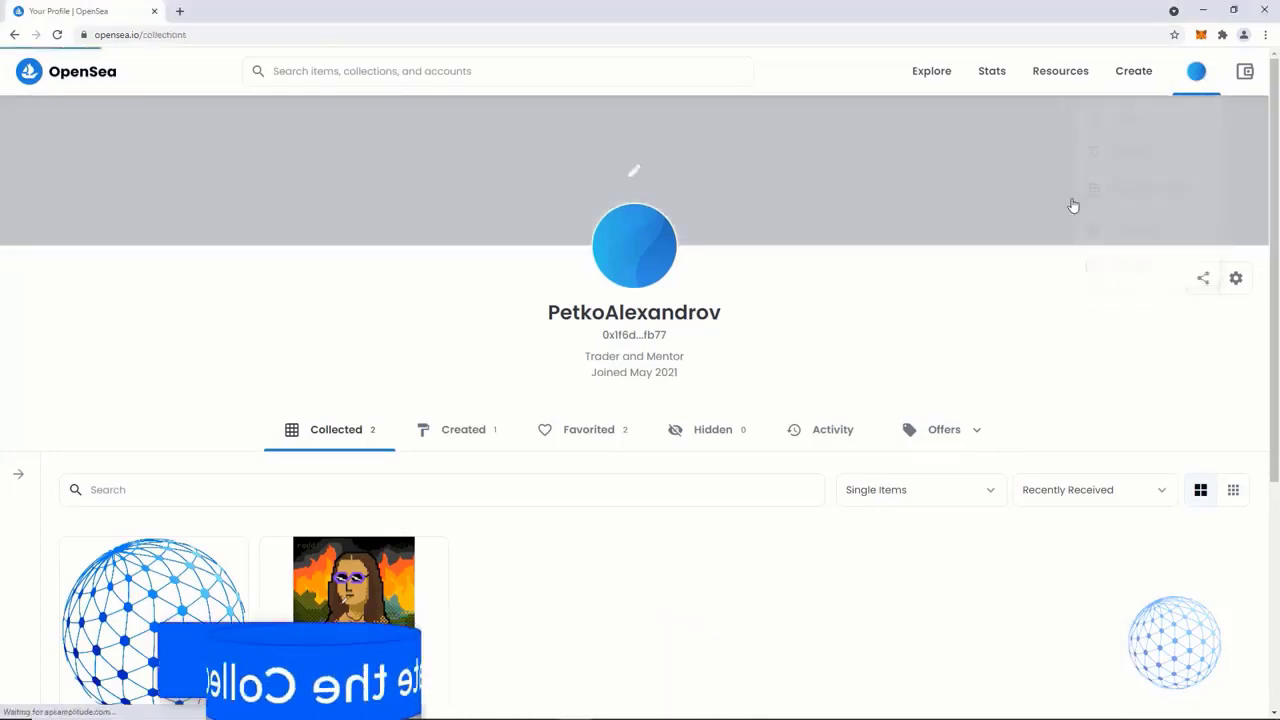
click(300, 238)
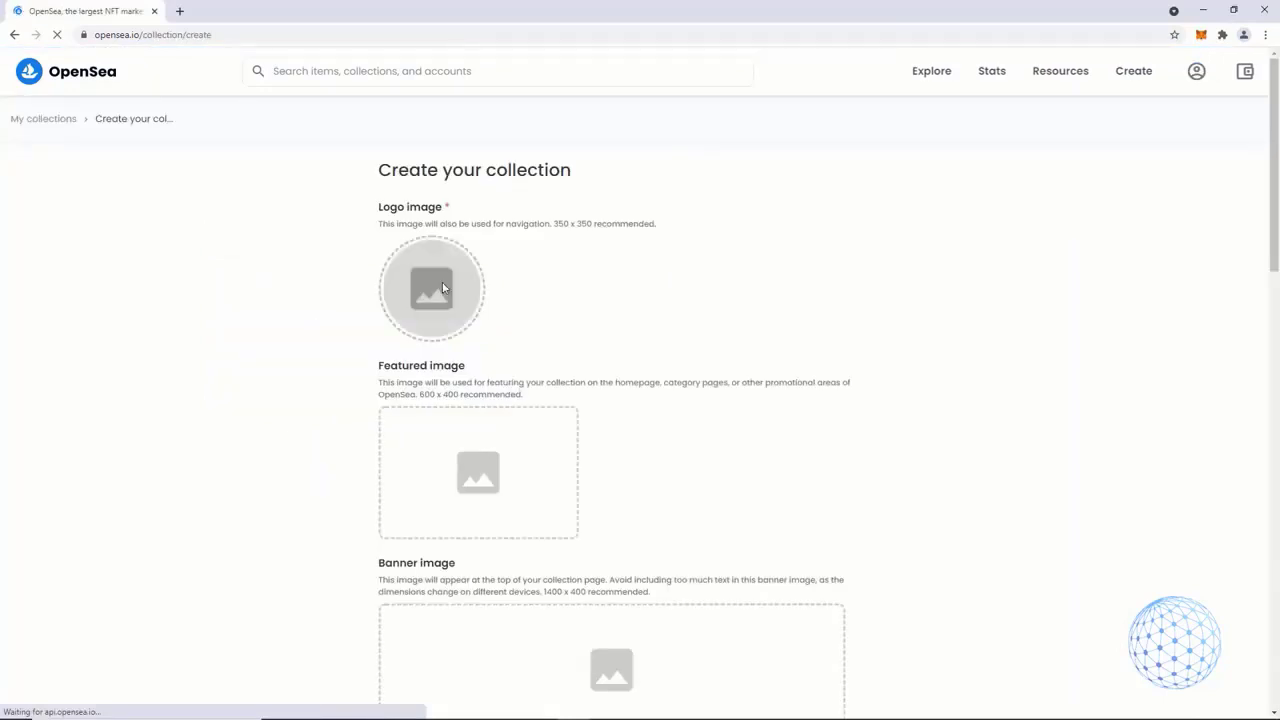
- Set image 34 as the new collection's logo
click(443, 288)
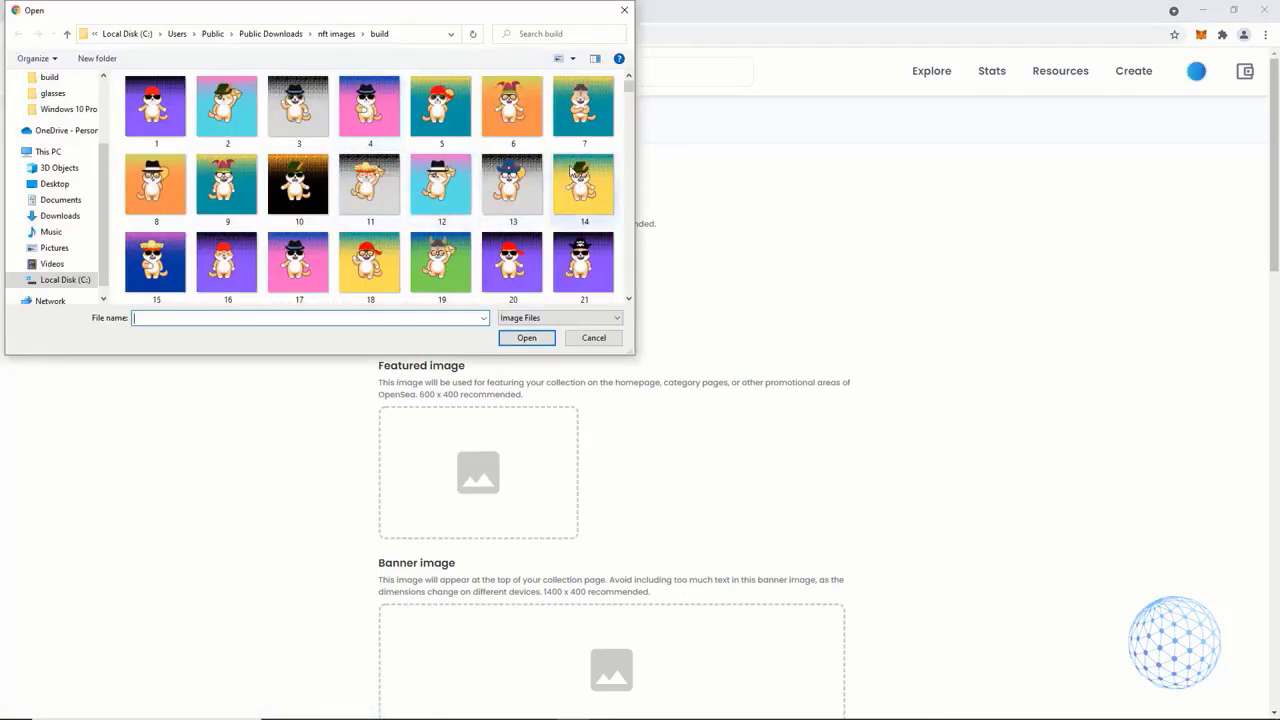
scroll(567, 178, down, 3)
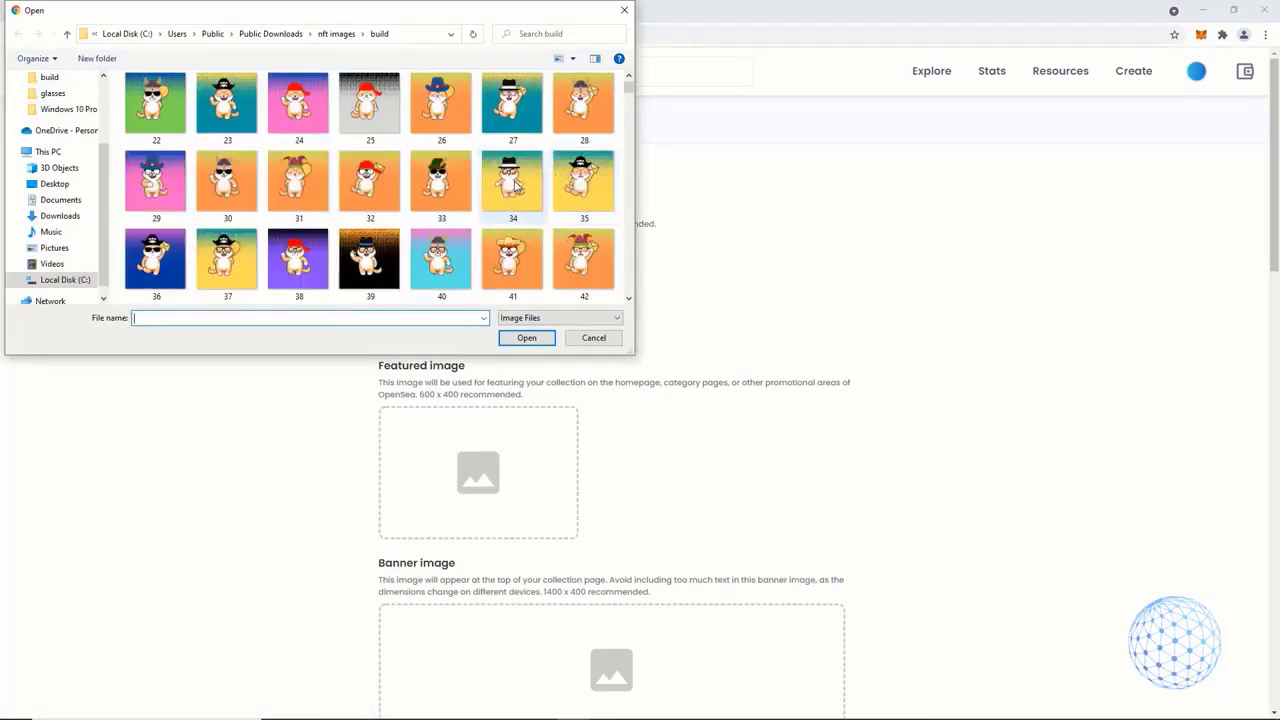
double_click(517, 183)
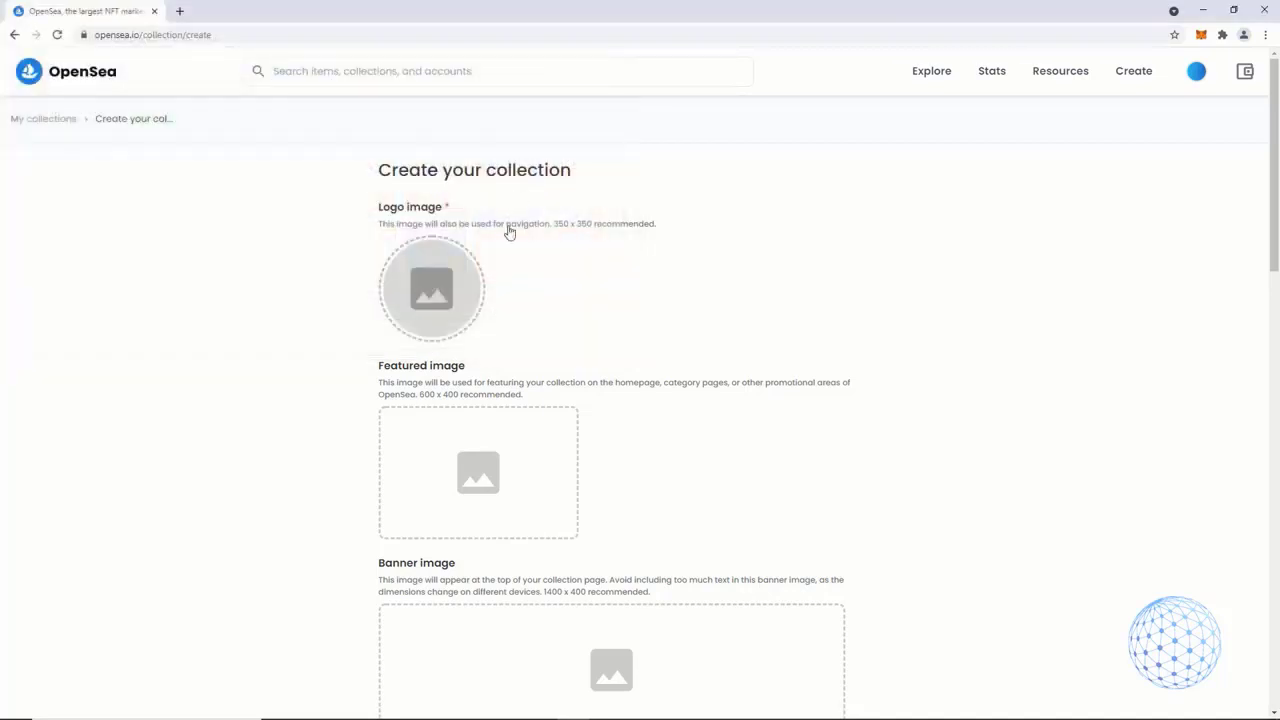
scroll(556, 275, down, 1)
scroll(556, 280, down, 2)
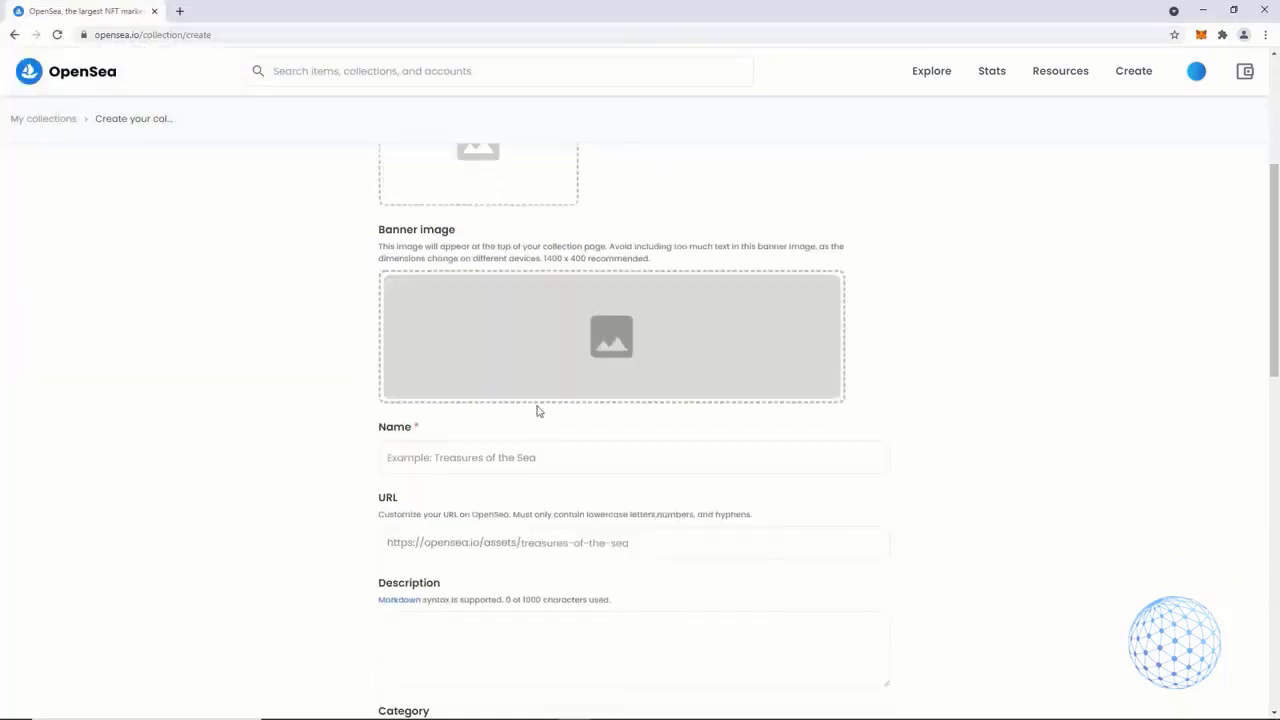
- Name the collection ShibaToons
click(490, 456)
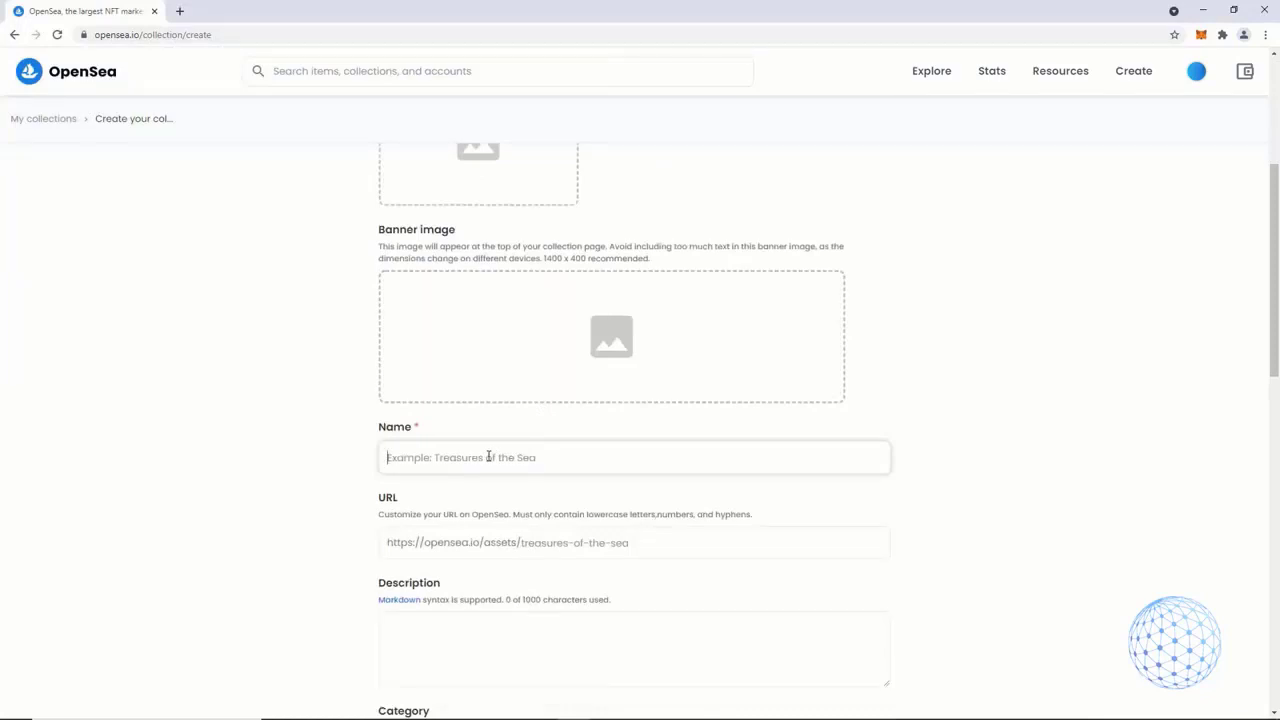
text(ShibaToons)
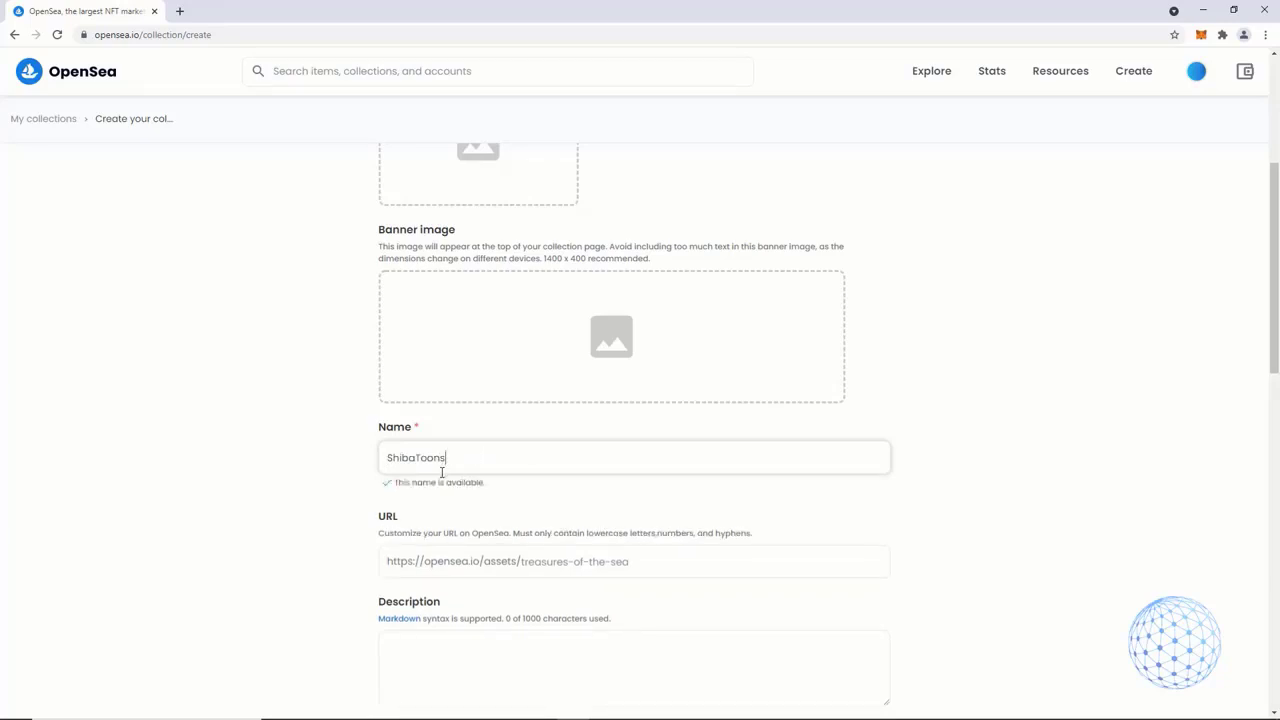
scroll(894, 420, down, 2)
scroll(837, 394, down, 3)
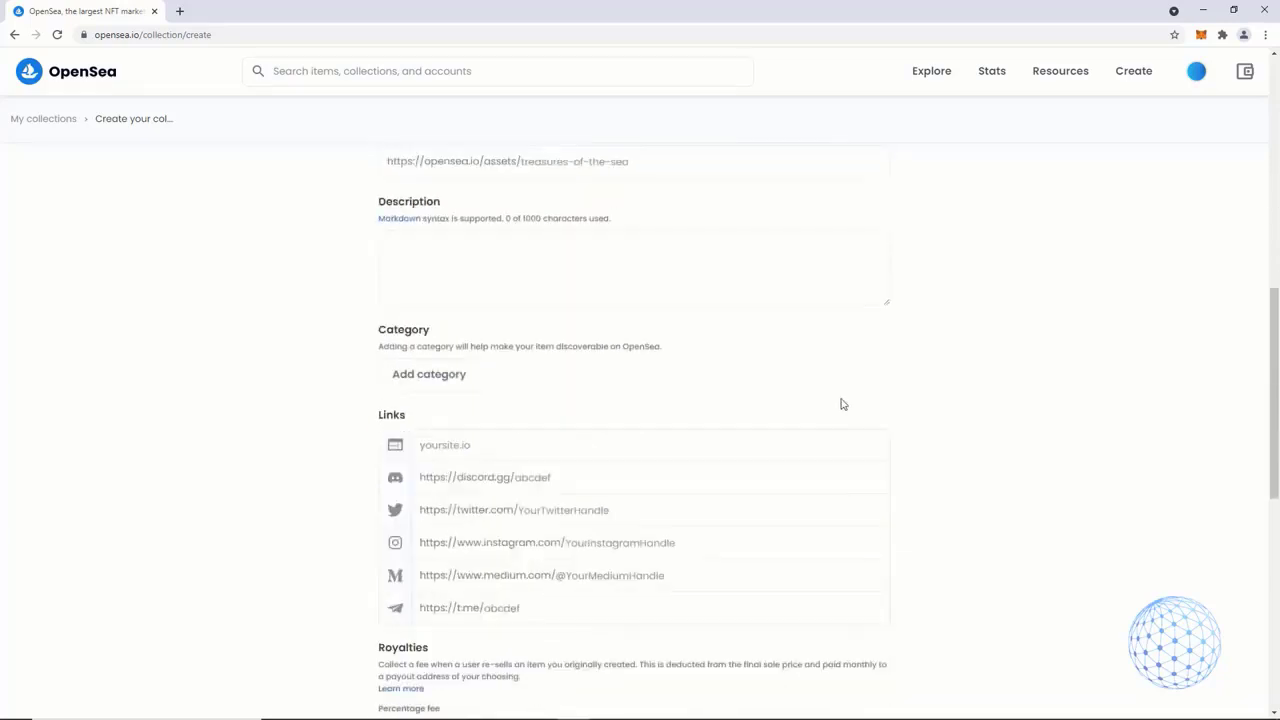
scroll(790, 360, down, 2)
scroll(700, 390, down, 2)
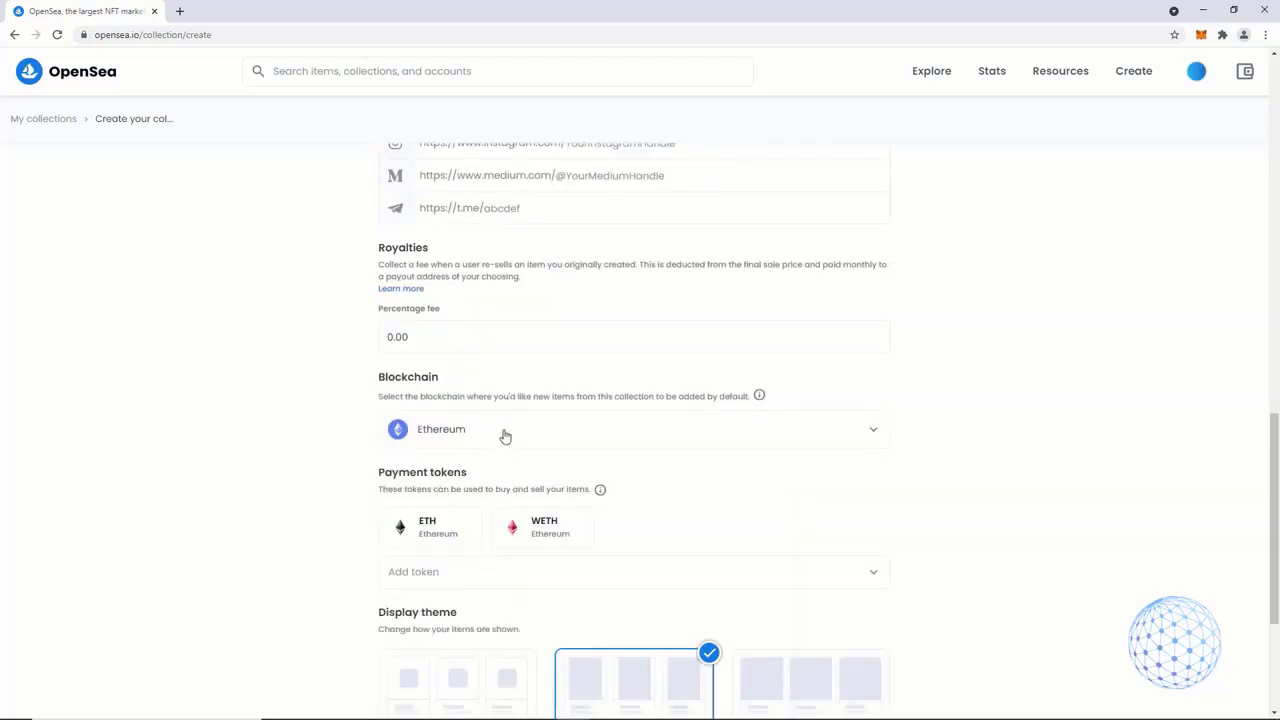
- Choose Polygon as the blockchain and create the collection
click(509, 435)
click(486, 470)
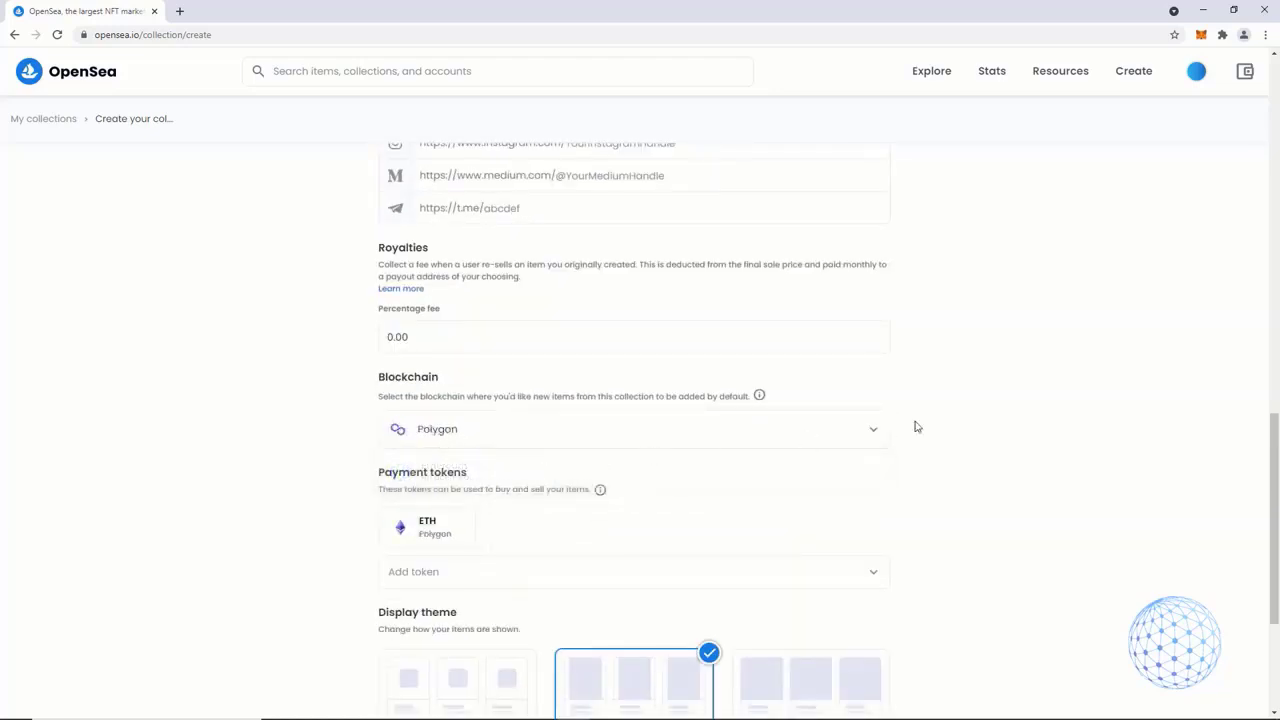
scroll(990, 476, down, 1)
scroll(970, 475, down, 2)
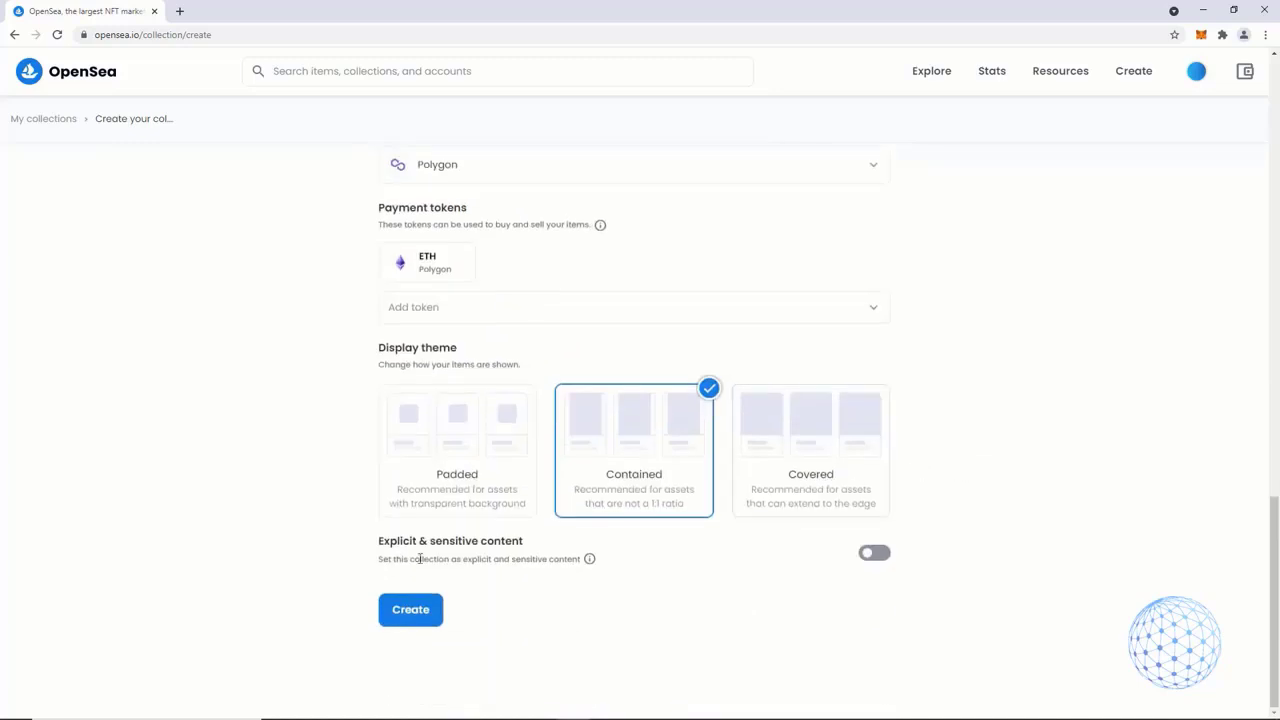
click(401, 619)
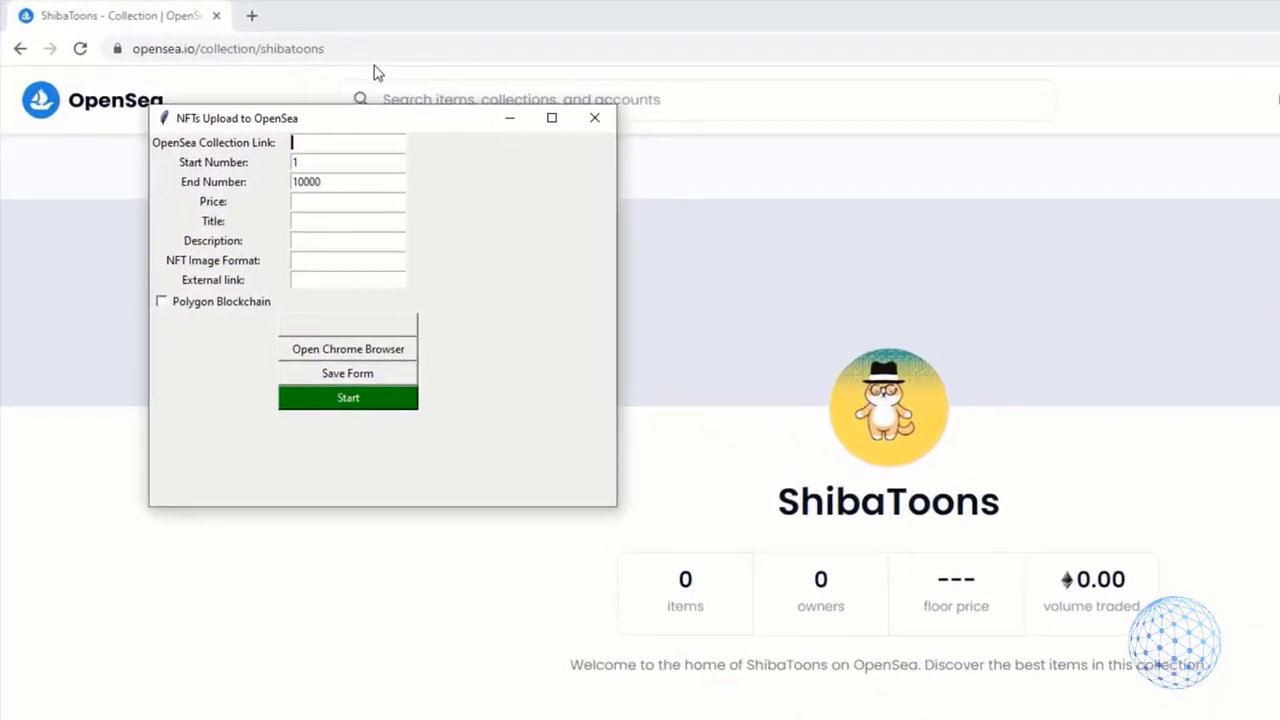
- Paste the ShibaToons collection URL into the uploader and set the range 1 to 10000
click(394, 50)
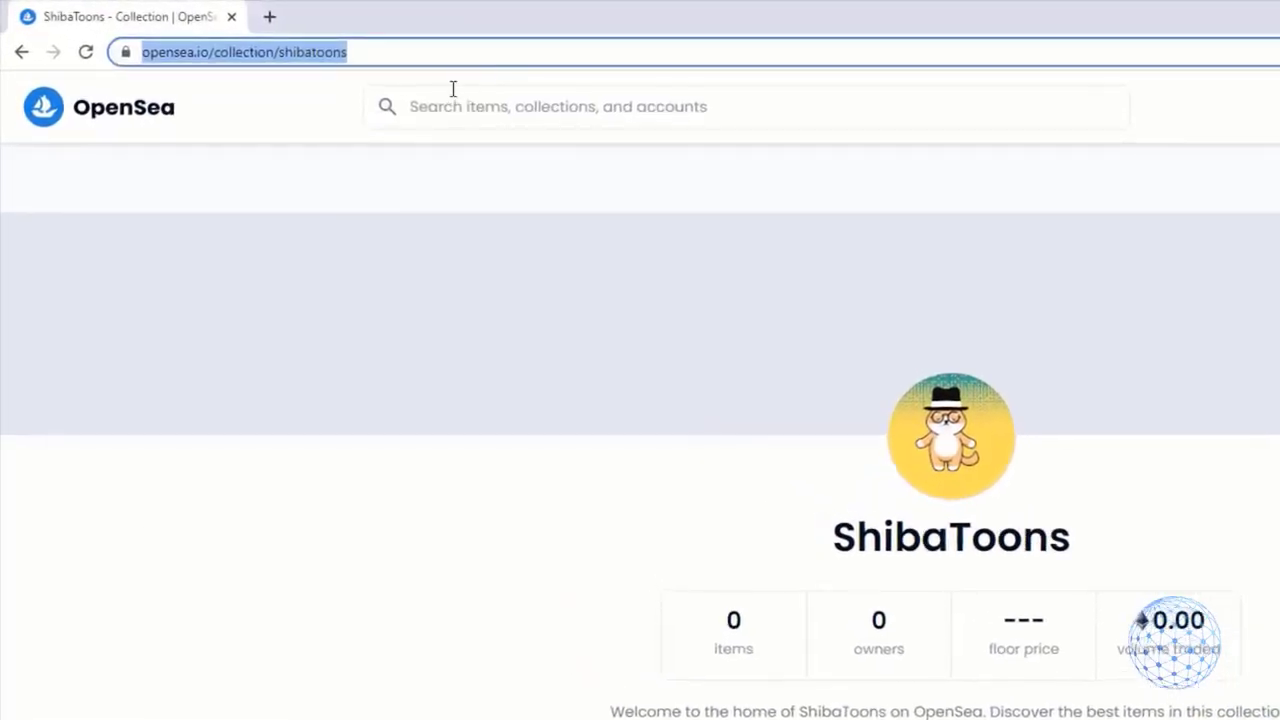
key(alt+Tab)
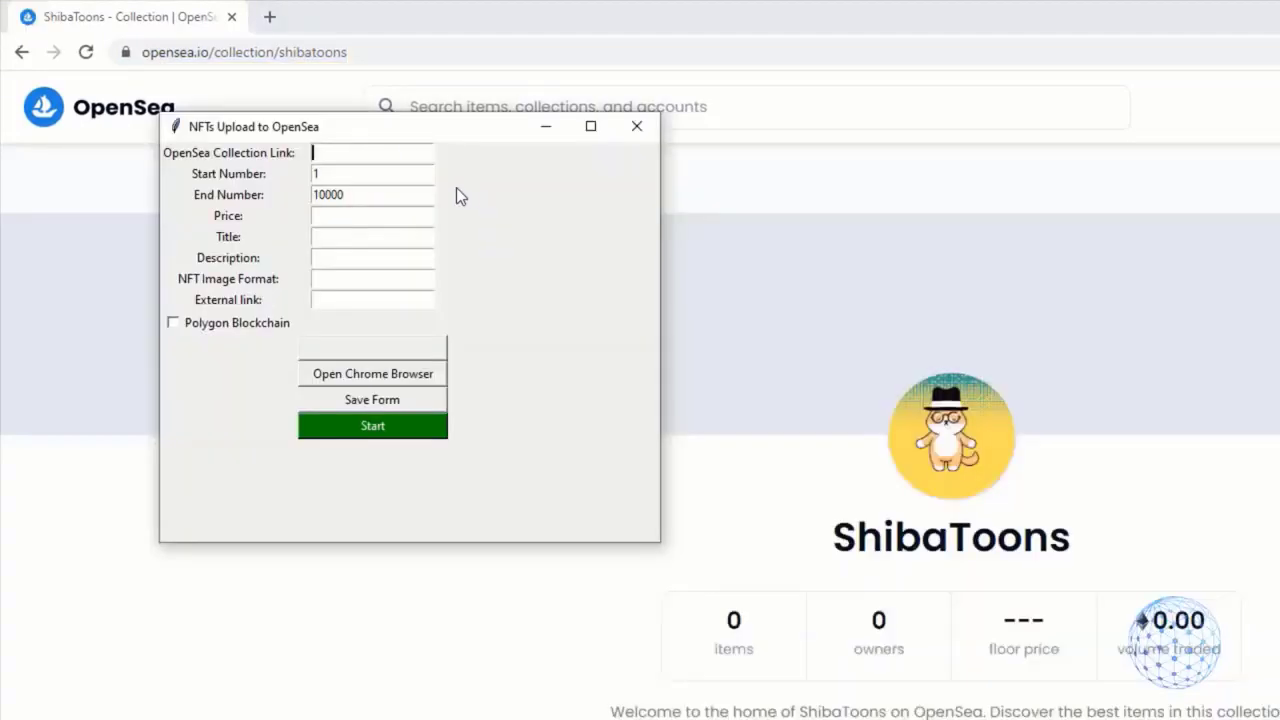
key(ctrl+v)
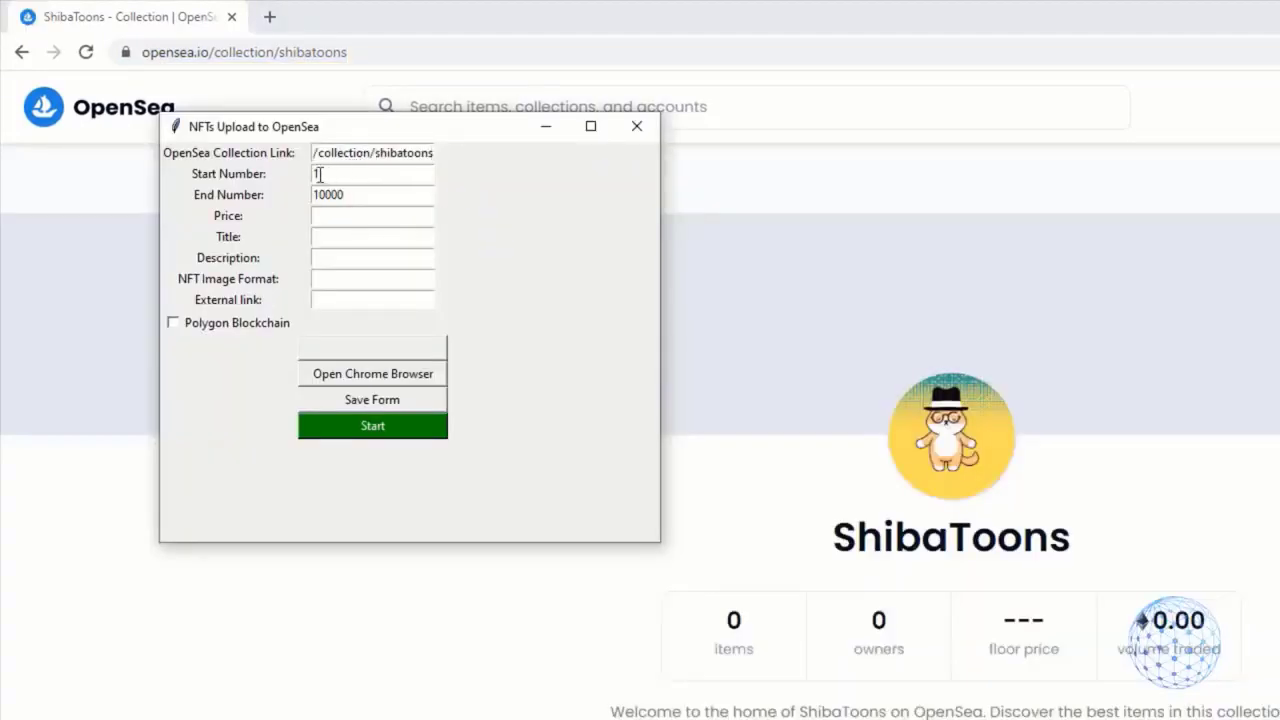
click(316, 173)
text(1)
click(356, 195)
text(0)
key(BackSpace)
- Enter price 0.00045, title 'ShibaToon #' and description 'ShibaToons Collection'
click(353, 218)
text(0)
text(00)
text(045)
click(347, 236)
text(ShibaToon)
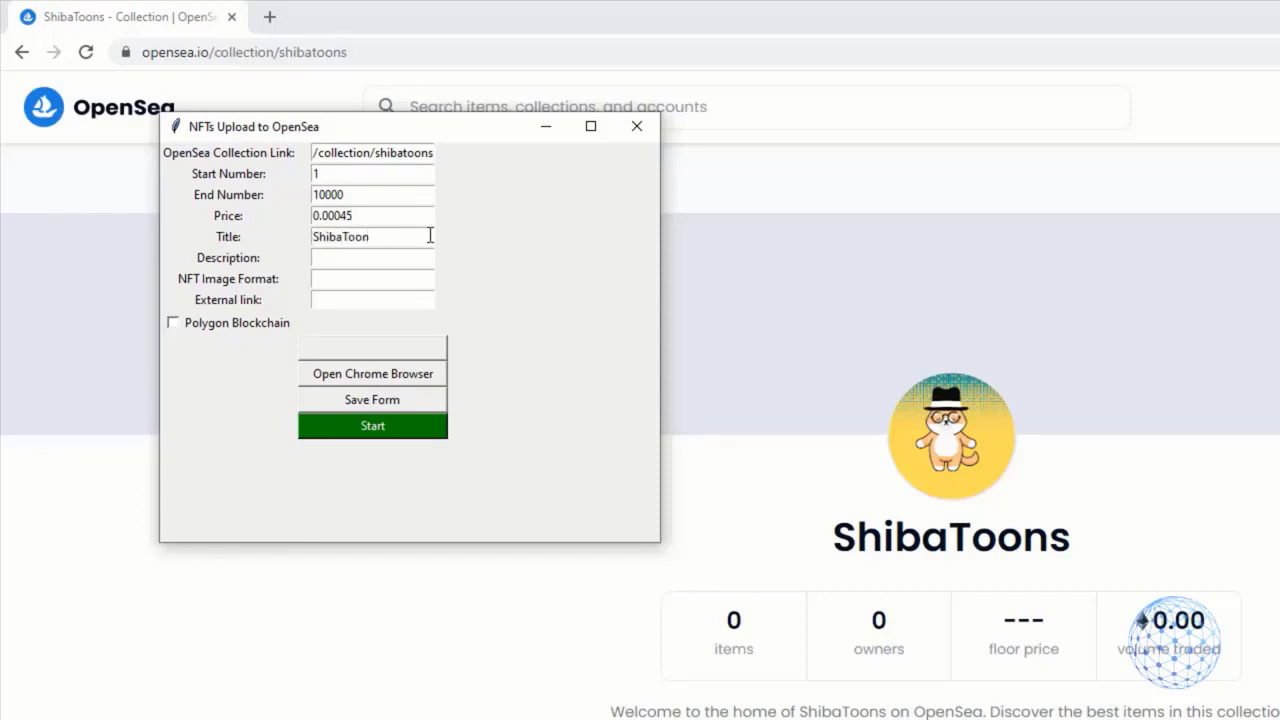
text( #)
key(Tab)
text(ShibaToon)
text(s Collect)
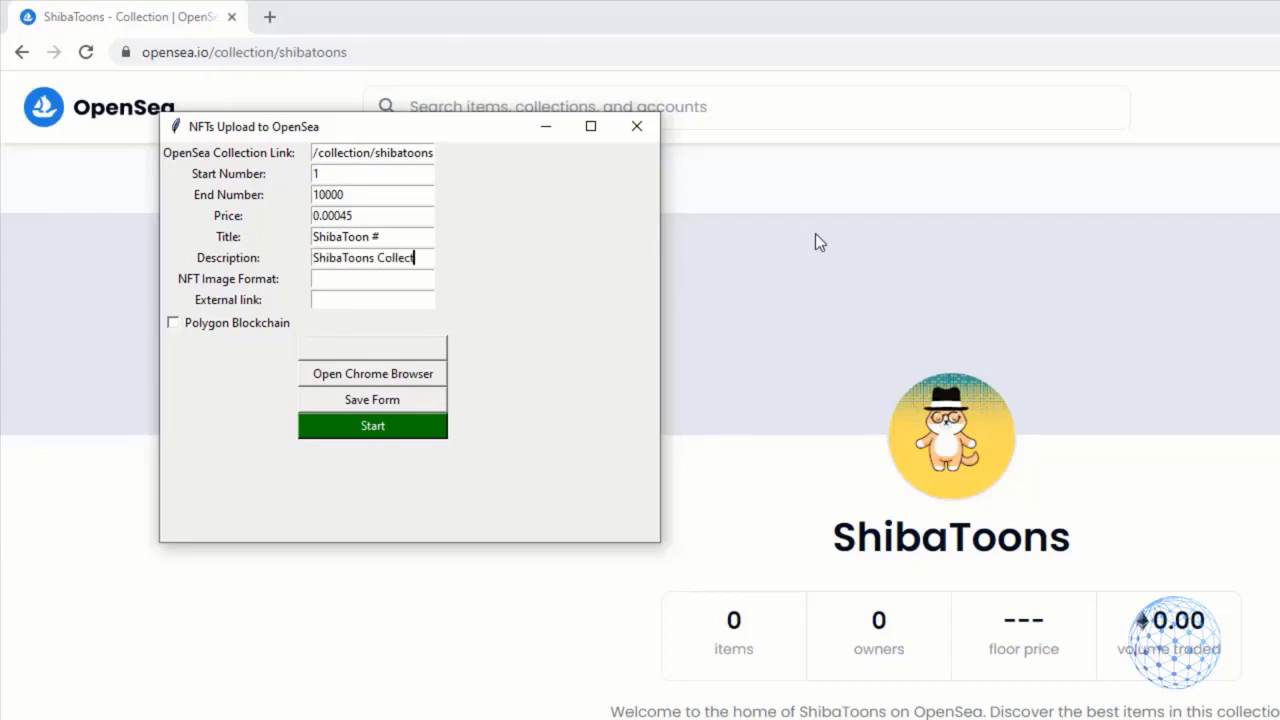
text(ion)
click(325, 278)
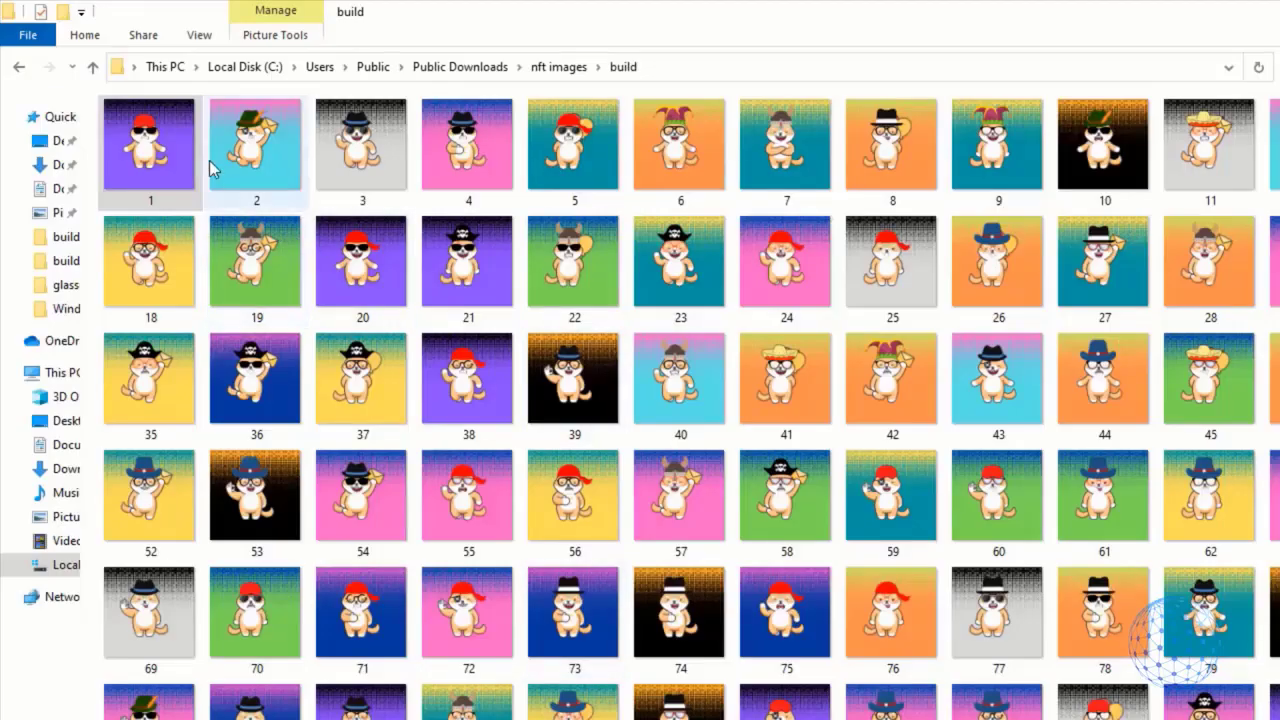
- Check image 1's Properties to confirm the NFTs are PNG files, then return to the uploader
right_click(140, 140)
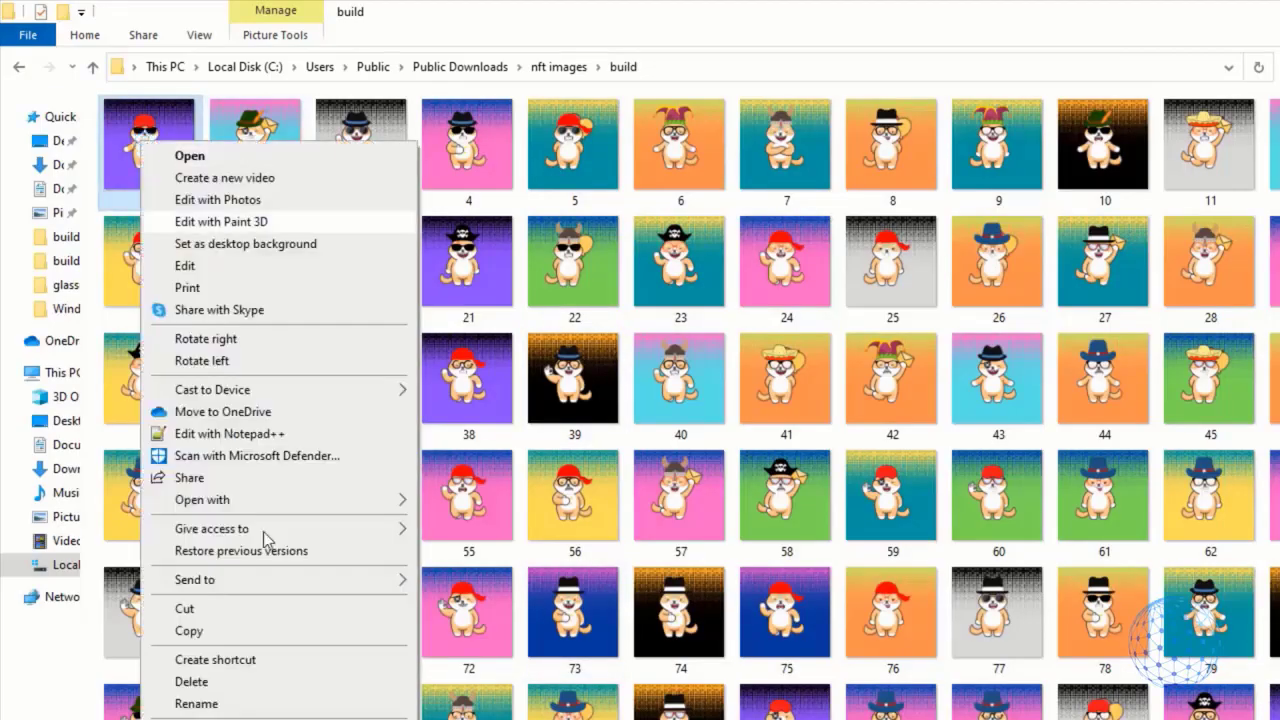
click(396, 620)
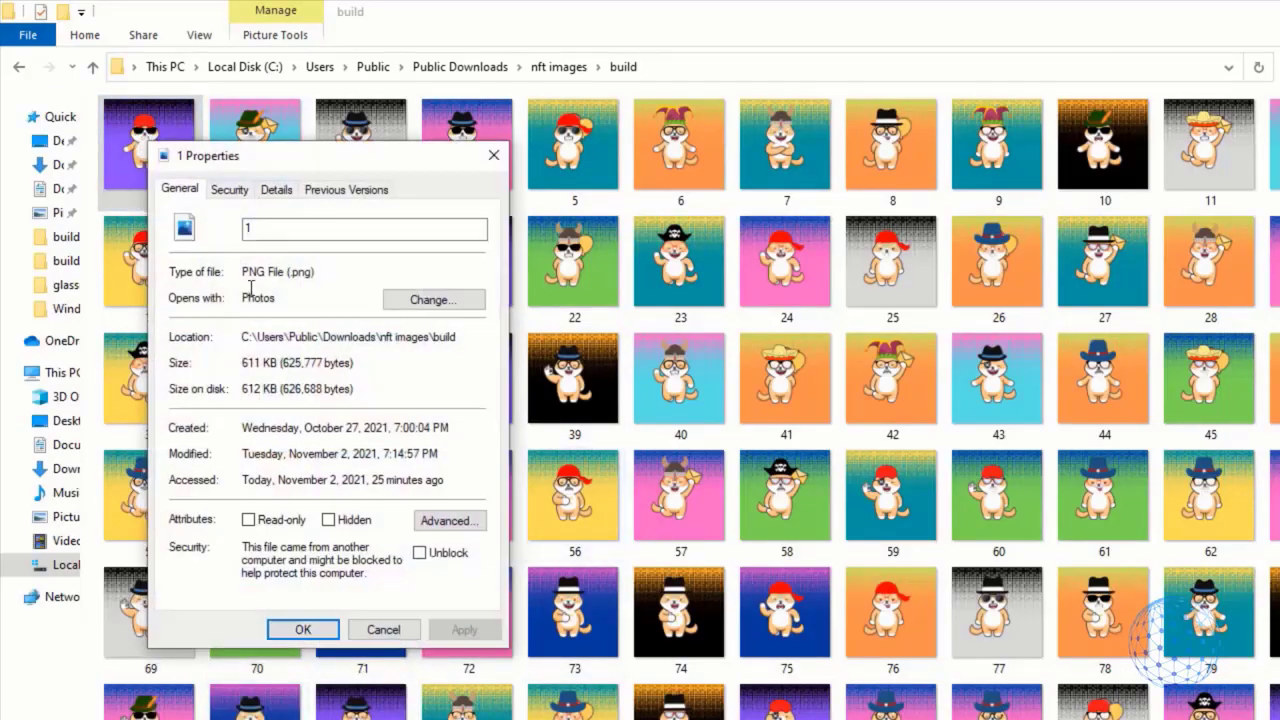
double_click(248, 272)
click(494, 158)
key(alt+Tab)
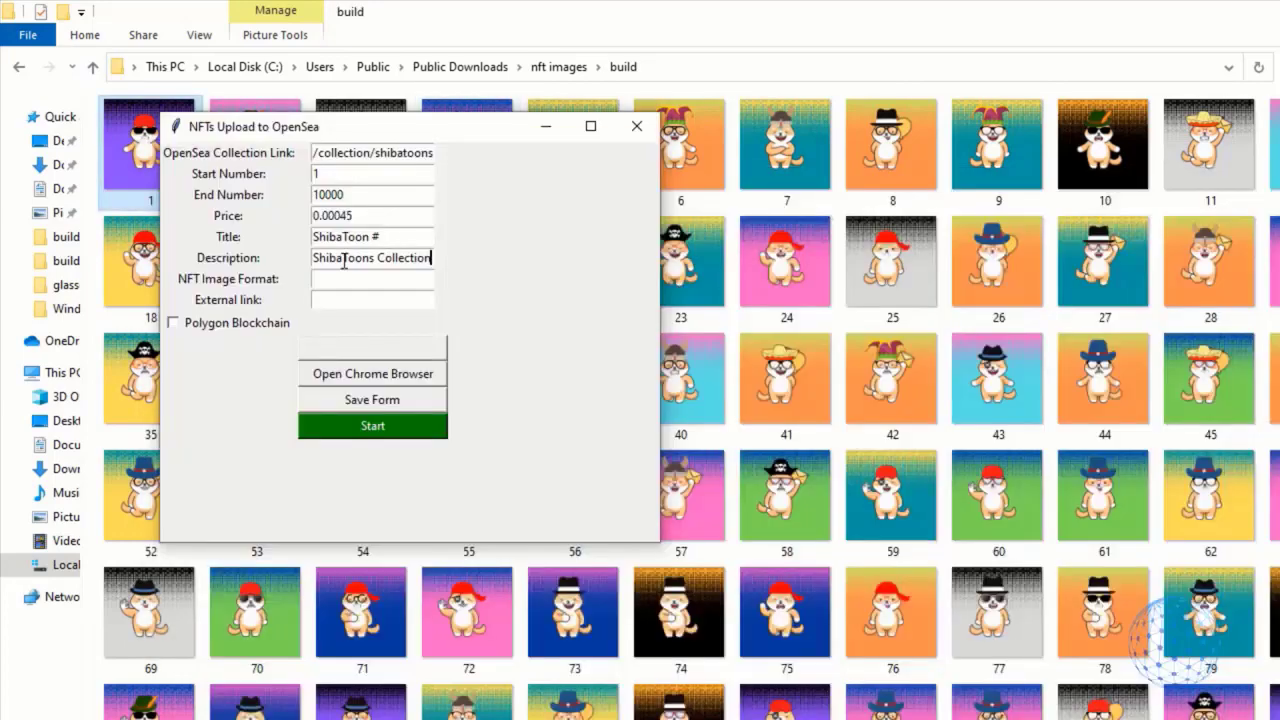
- Enter png as image format and paste the Udemy NFT course URL as external link
click(343, 280)
text(png)
click(330, 302)
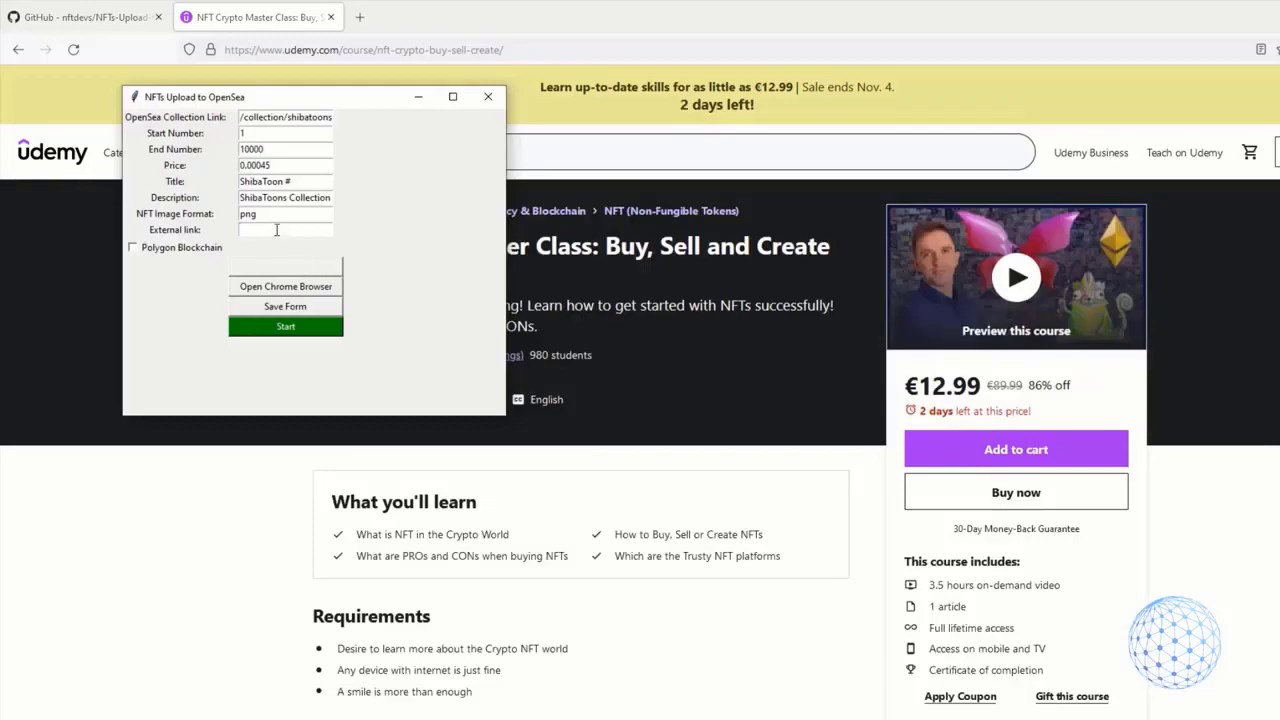
key(ctrl+v)
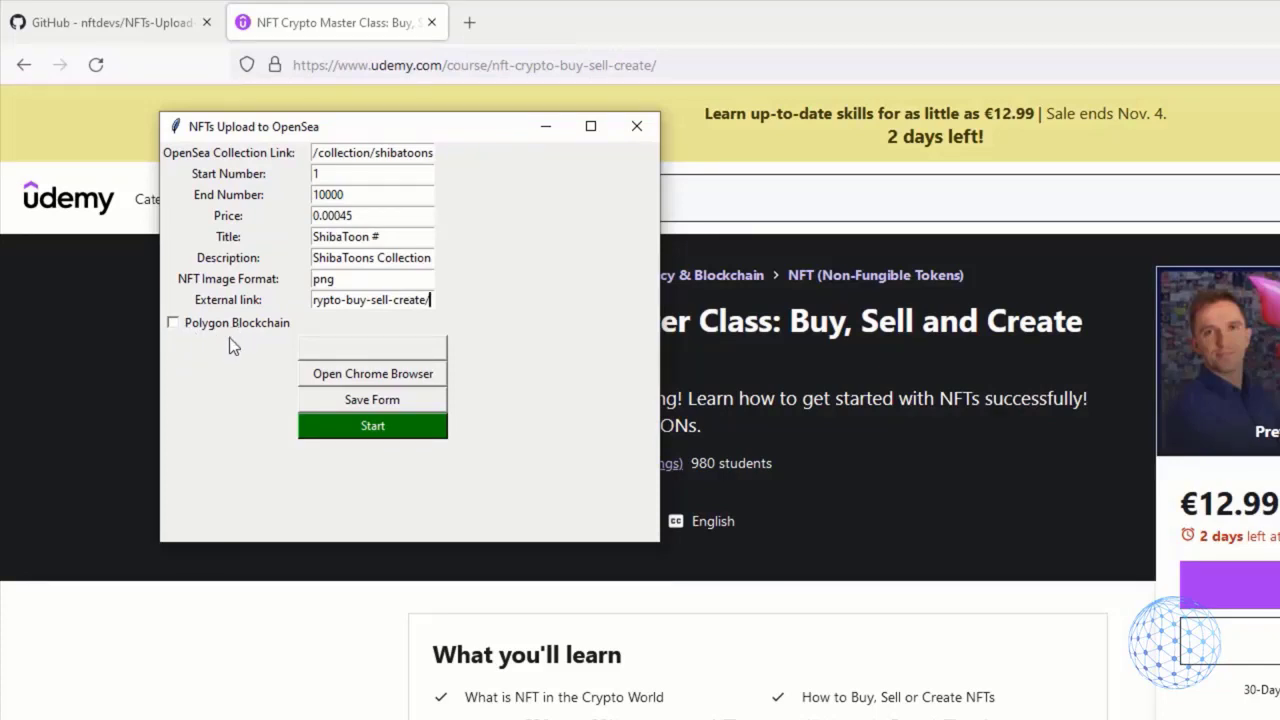
- Pick the nft images build folder as the image source and start the upload
click(378, 355)
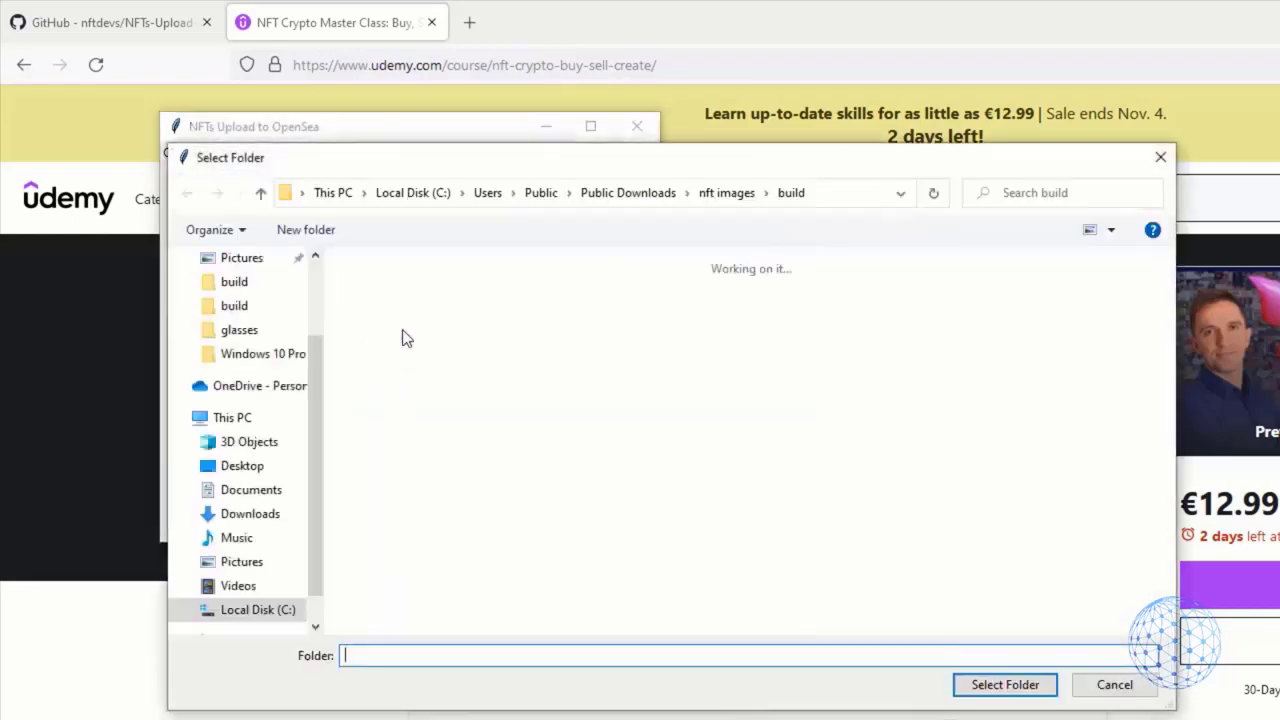
click(738, 195)
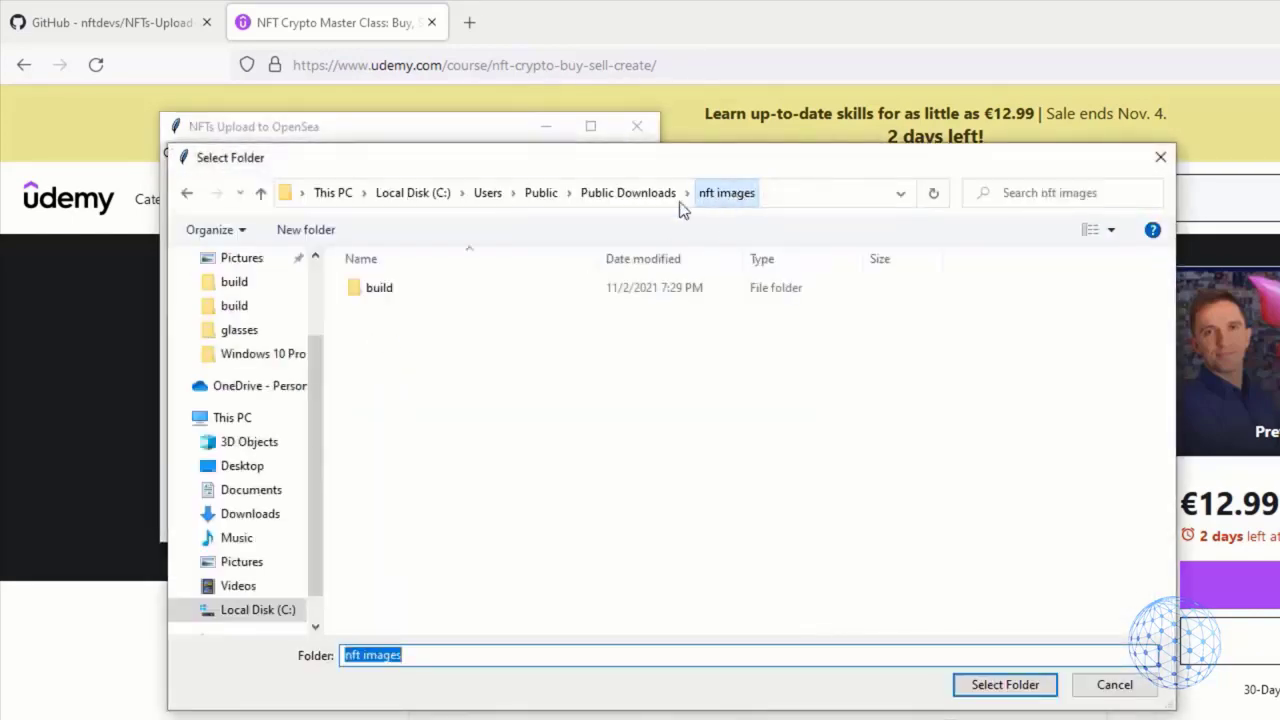
double_click(380, 290)
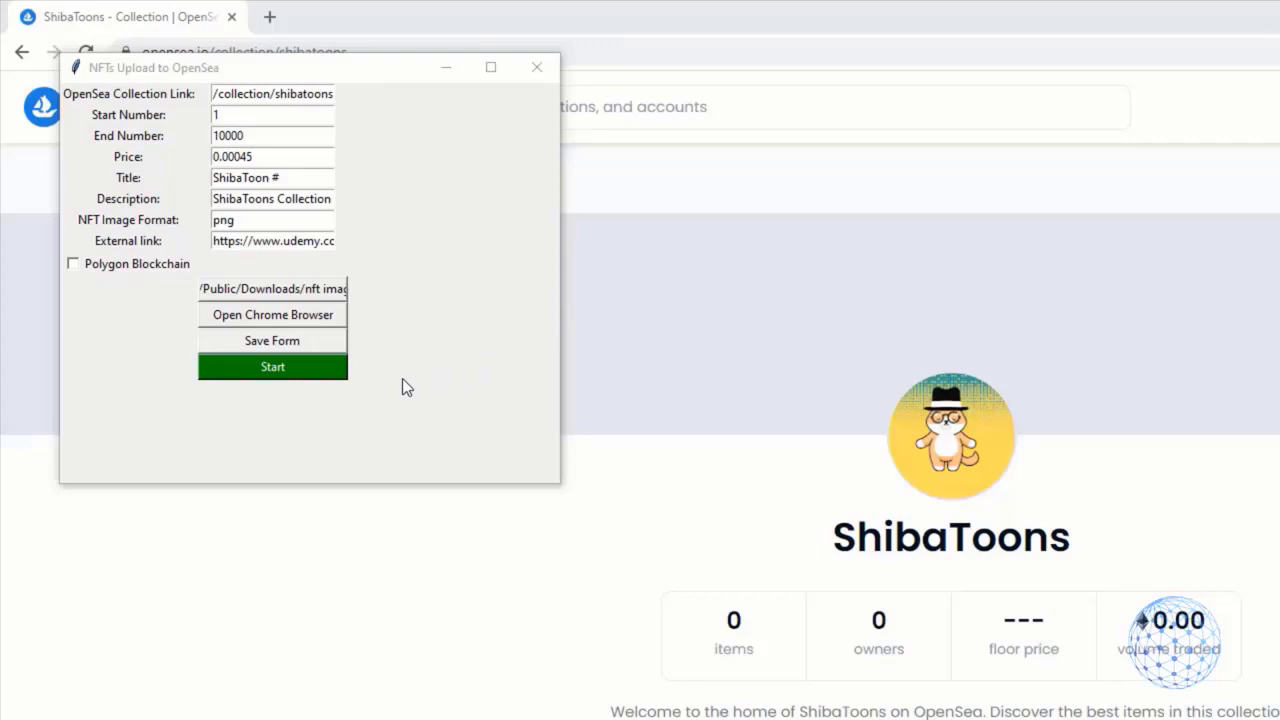
click(276, 372)
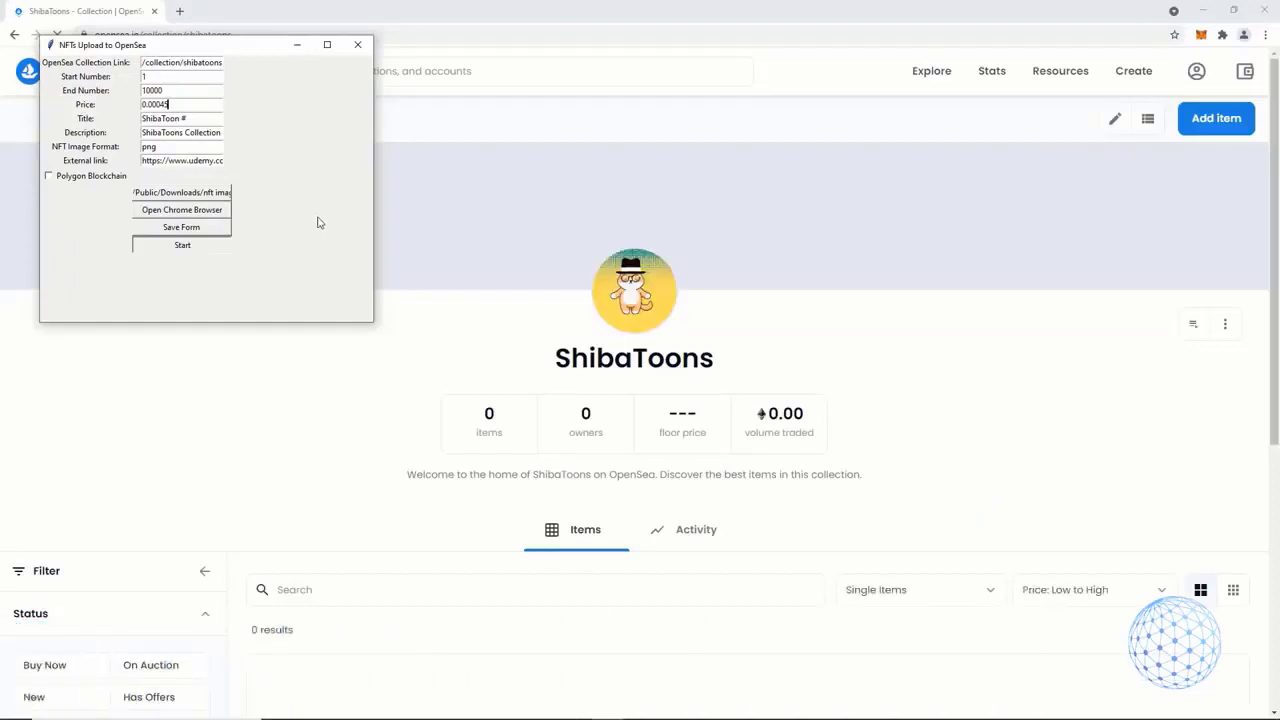
- Create ShibaToon #1 with the Udemy course link and 'ShibaToons Collection' description
click(297, 46)
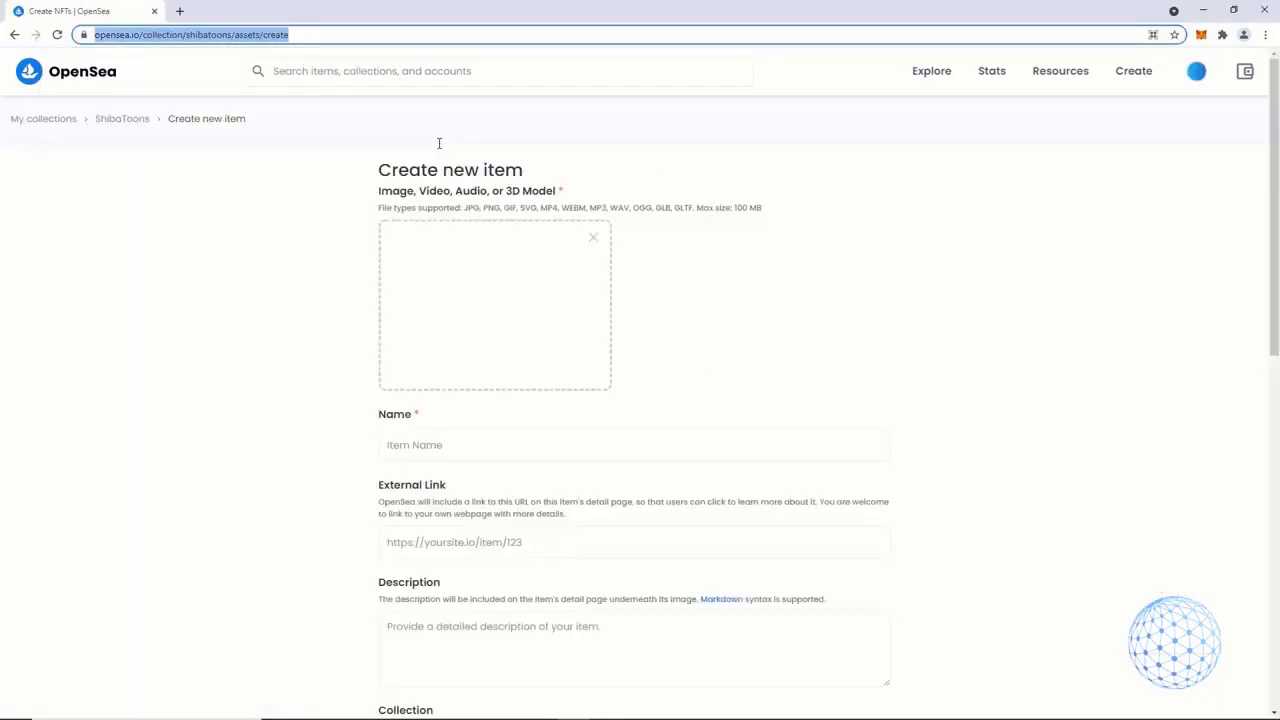
key(Tab)
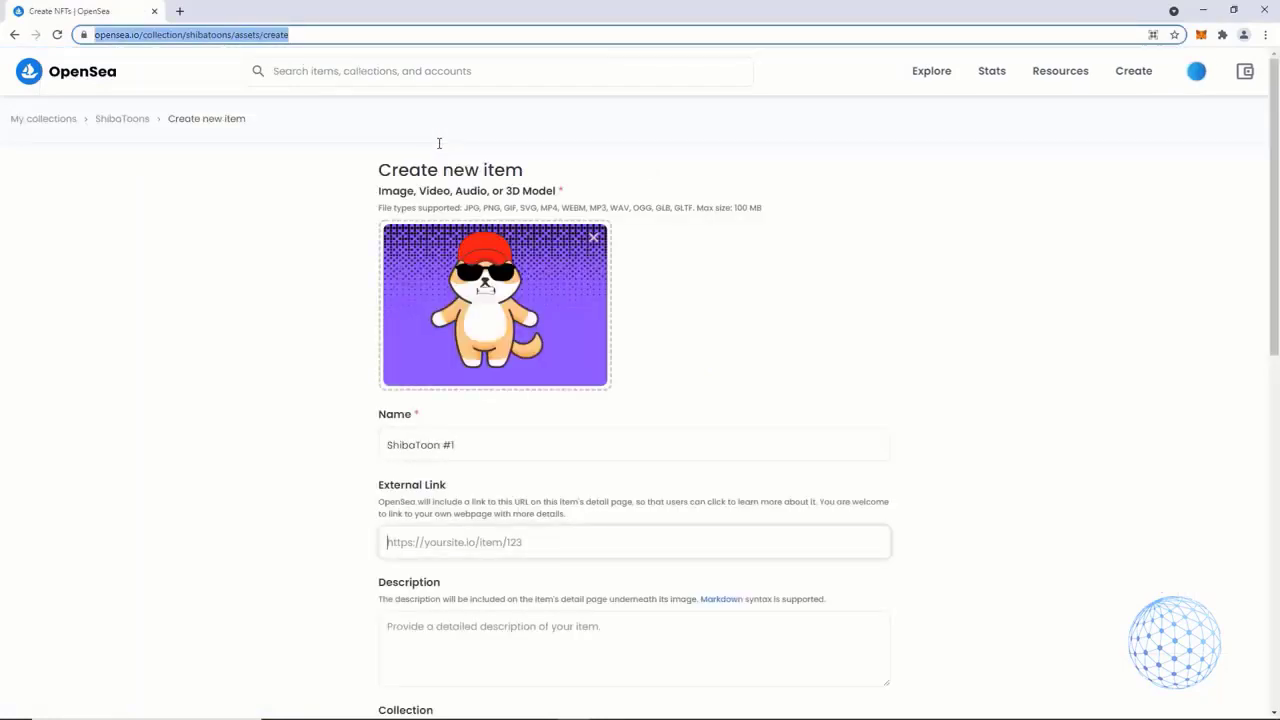
text(https://www.udemy.com/course/nft-crypto-buy-sell-create/)
key(Tab)
text(ShibaToons Collection)
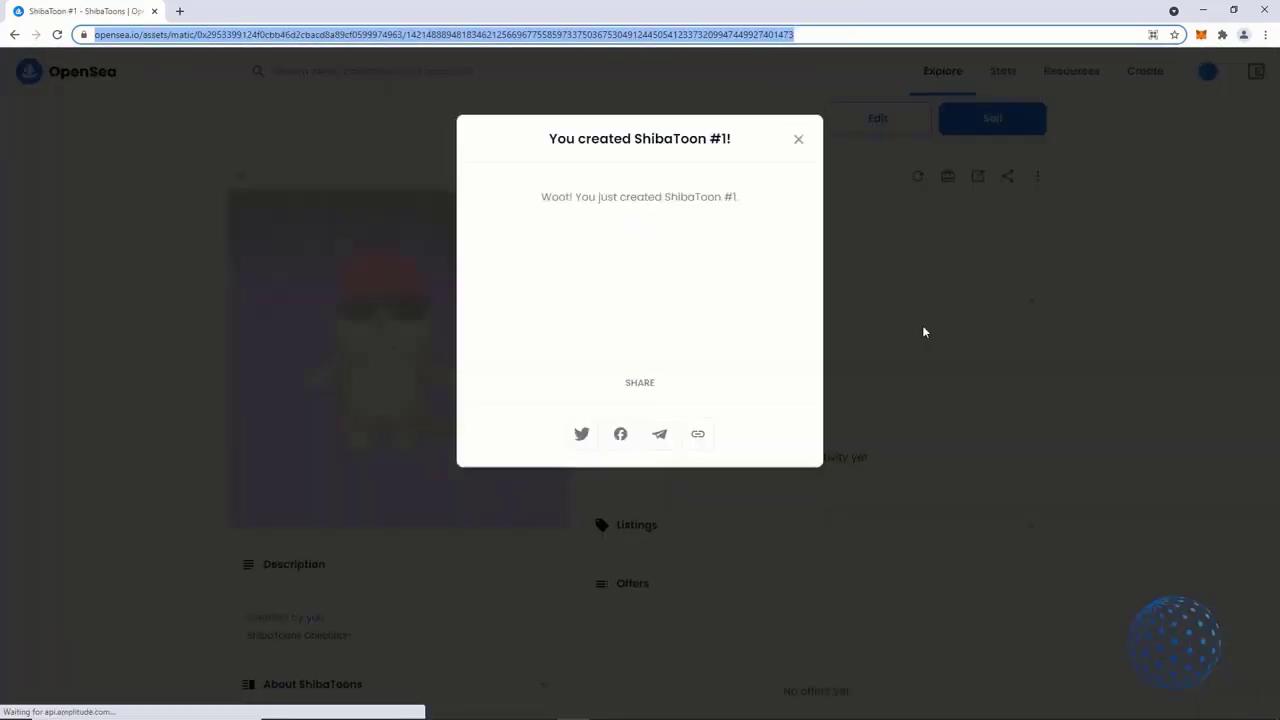
click(924, 332)
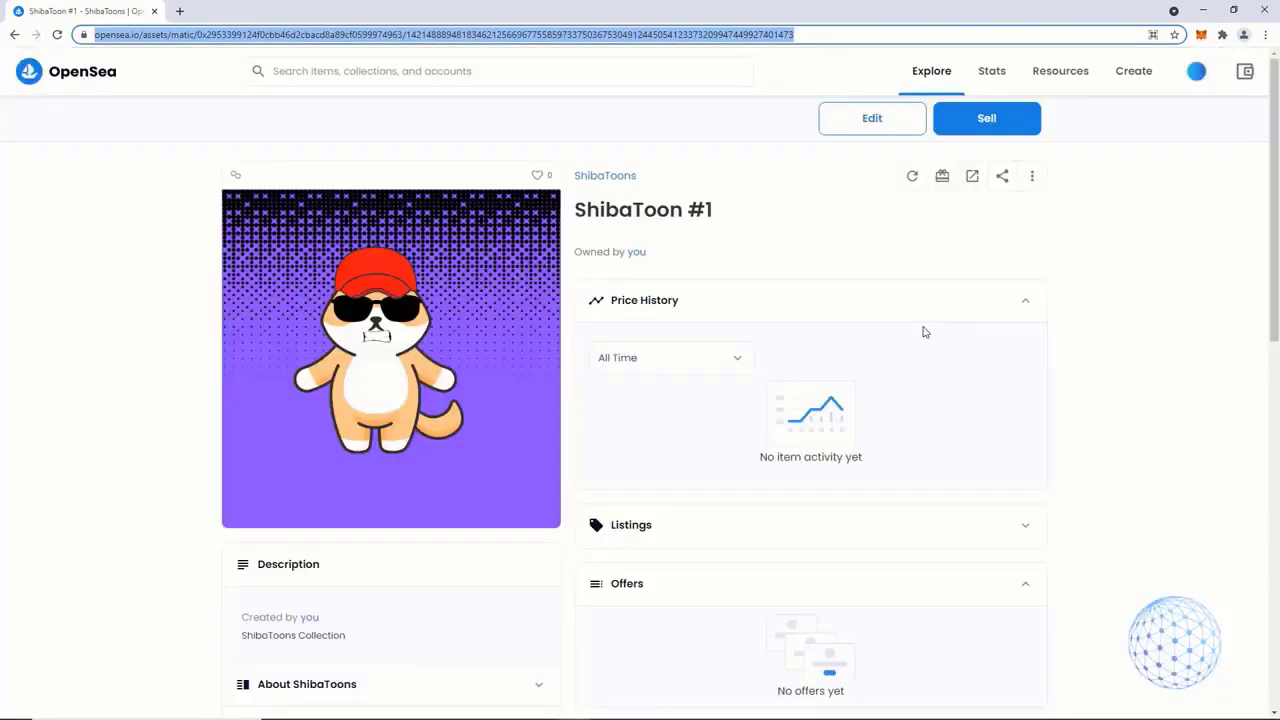
text(/sell)
- List ShibaToon #1 for sale at 0.00045 and sign the listing in MetaMask
key(Return)
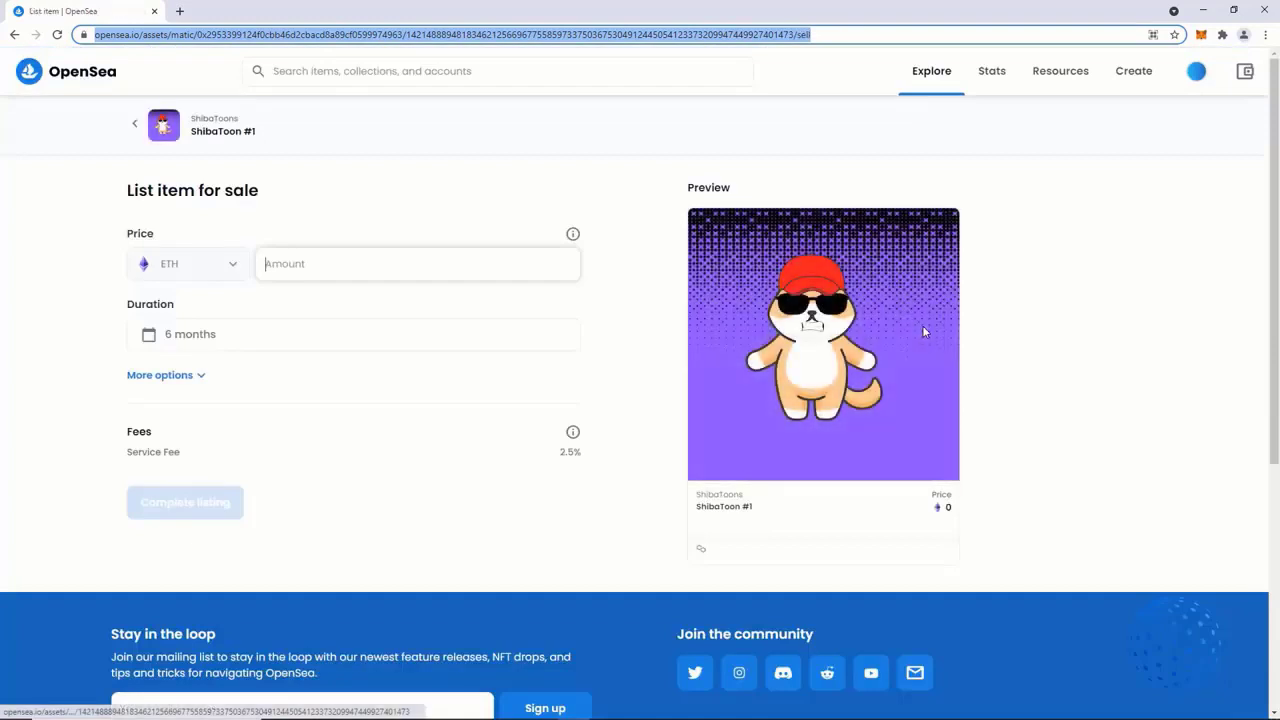
text(0.00045)
key(Return)
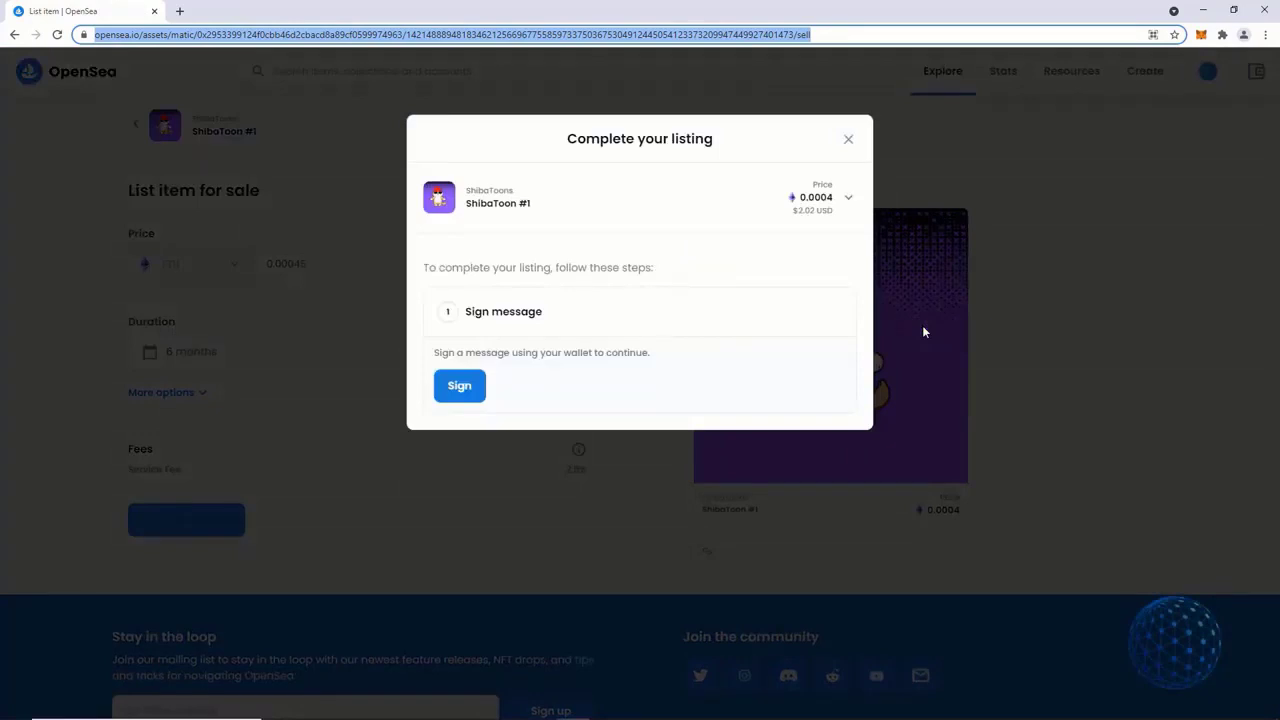
key(Return)
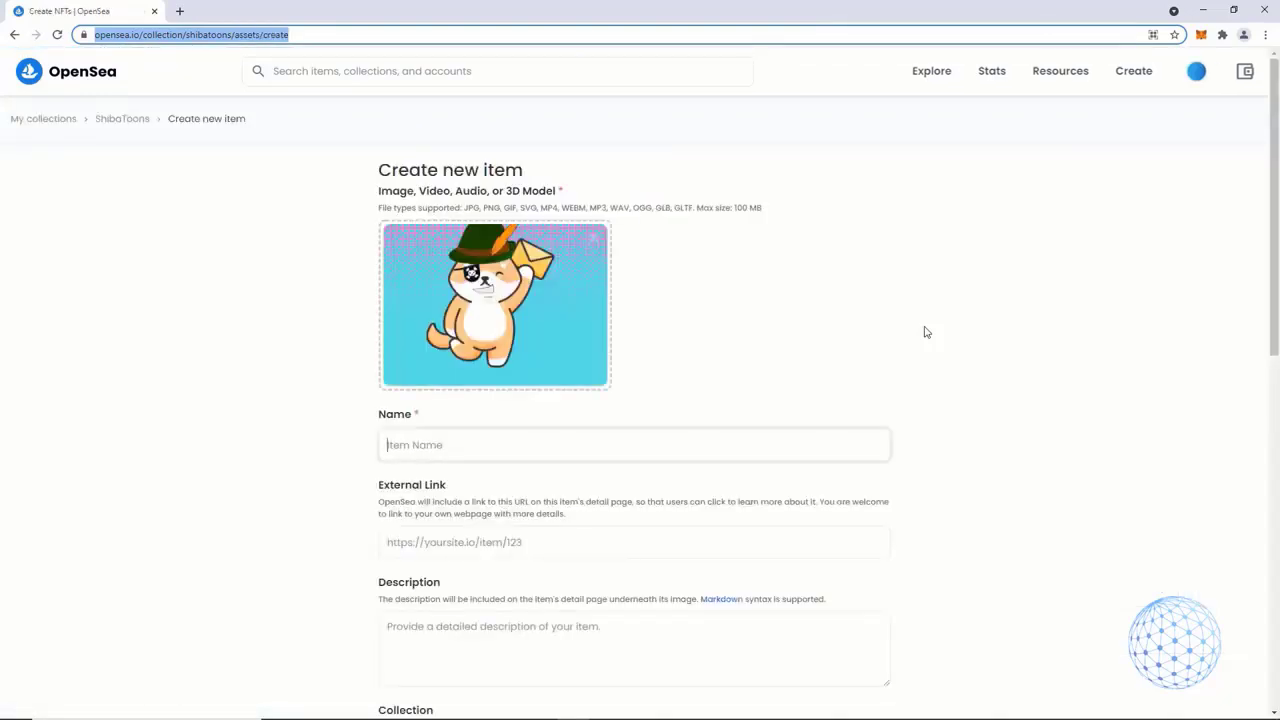
- Create ShibaToon #2 with the Udemy course link and 'ShibaToons Collection' description
text(ShibaToon #2)
key(Tab)
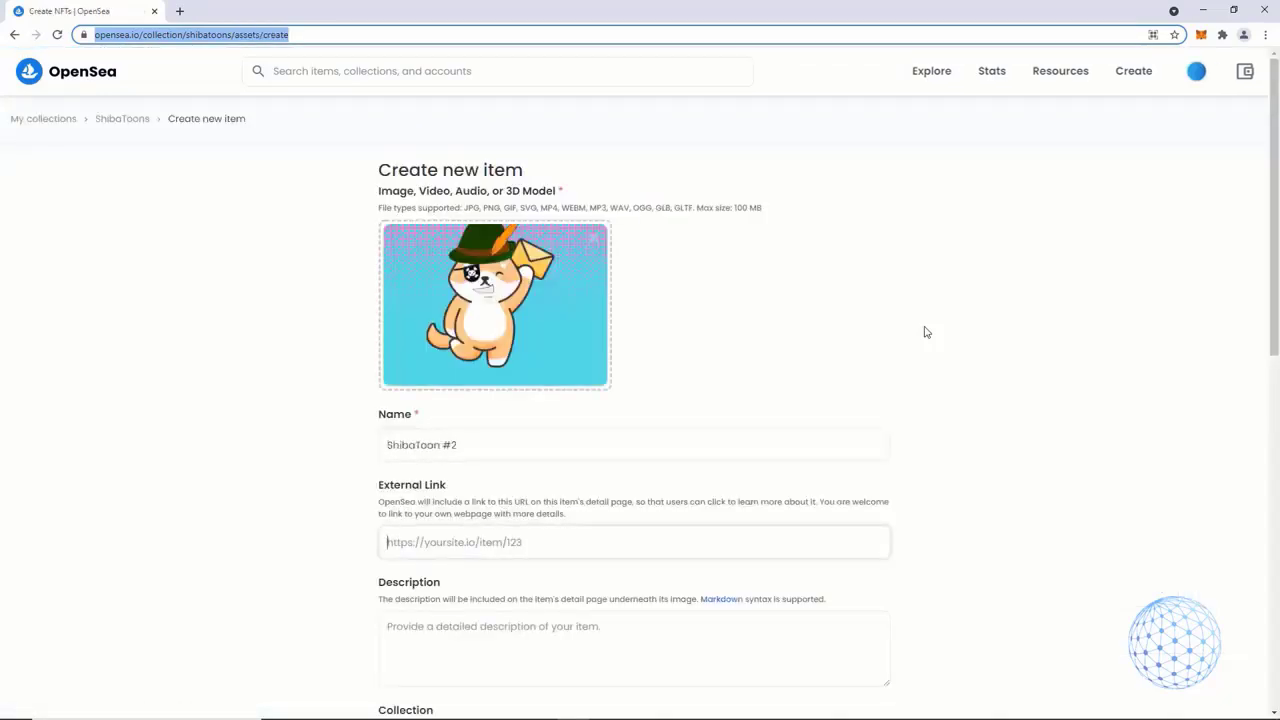
text(https://www.udemy.com/course/nft-crypto-buy-sell-create/)
key(Tab)
text(ShibaToons Collection)
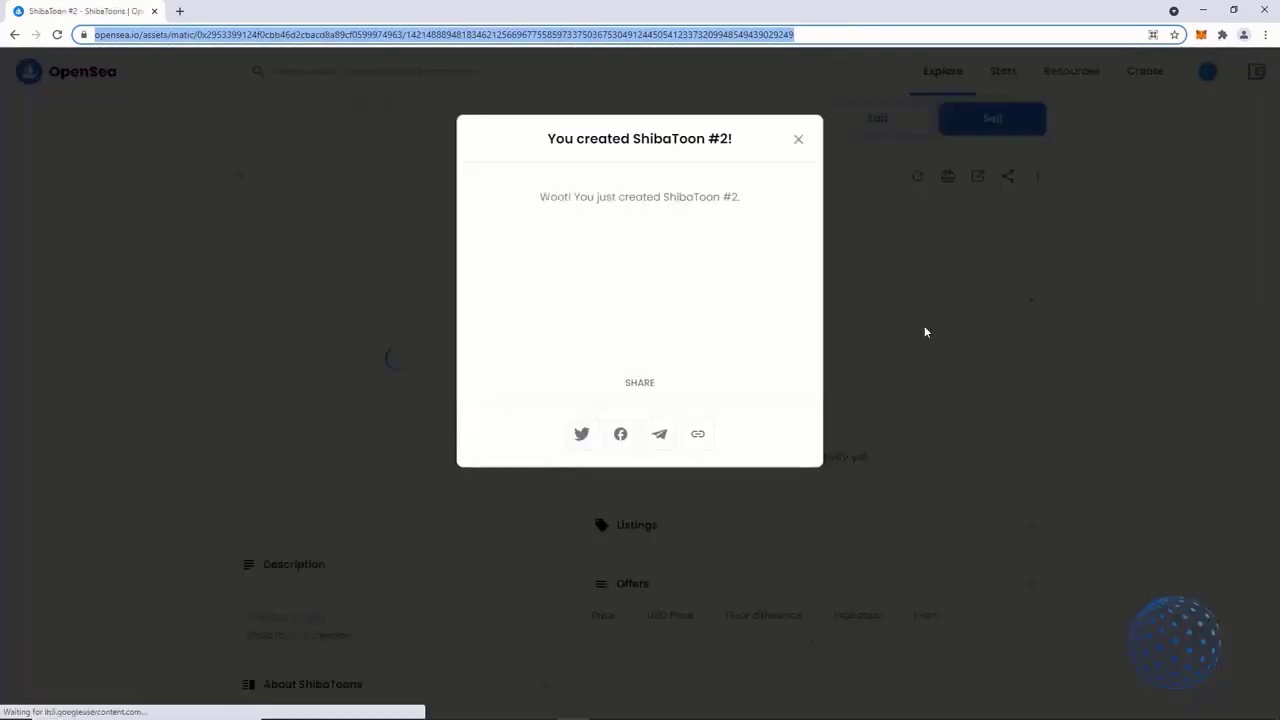
click(925, 332)
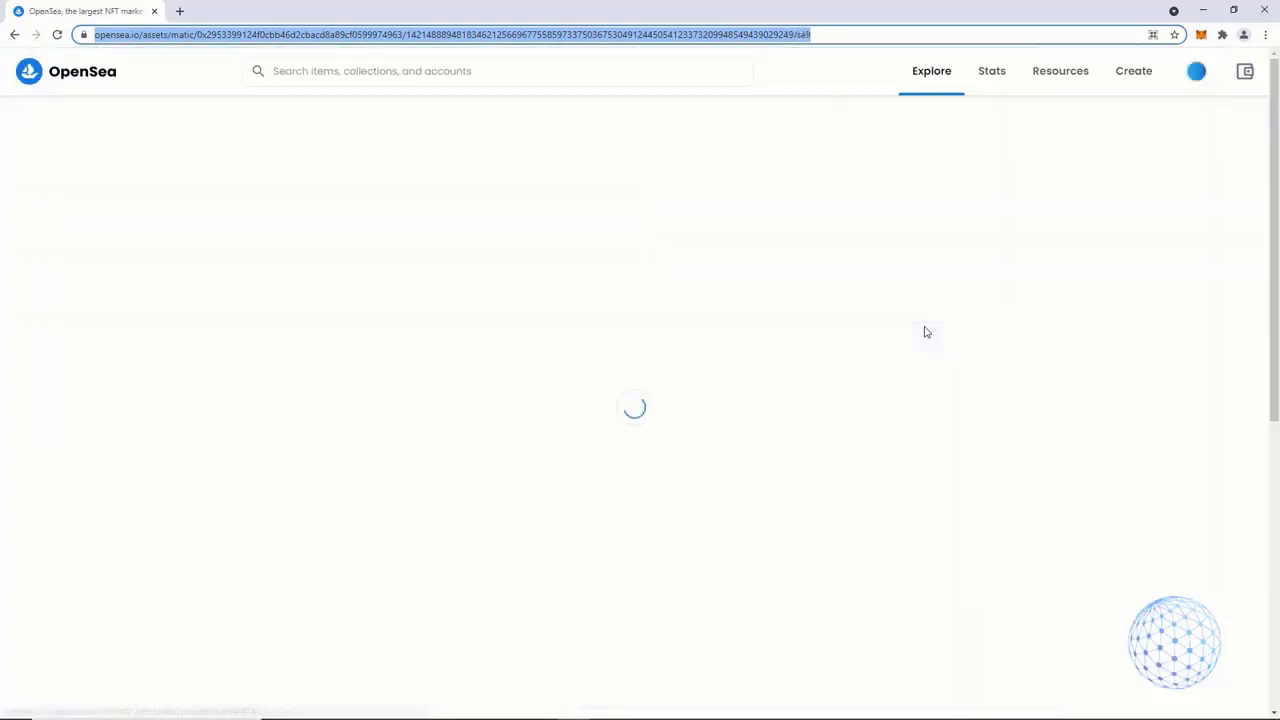
- List ShibaToon #2 for sale at 0.00045 ETH
text(0.00045)
key(Return)
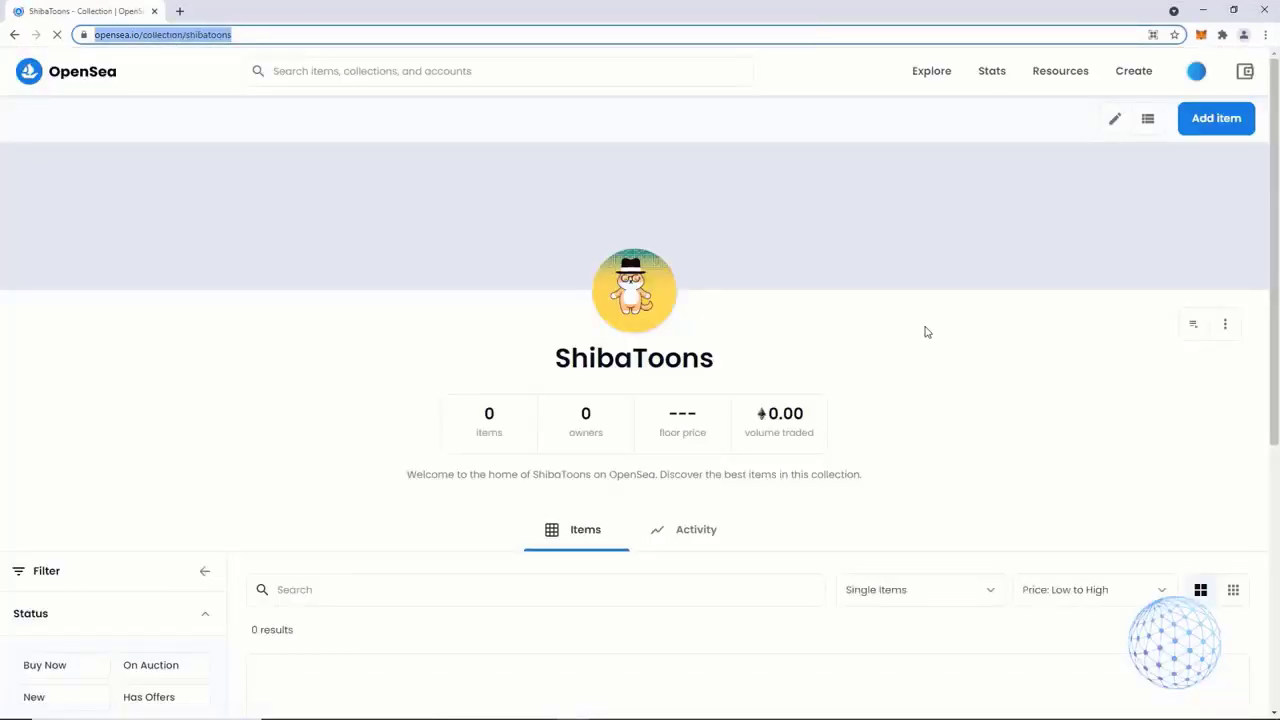
key(Tab)
key(Return)
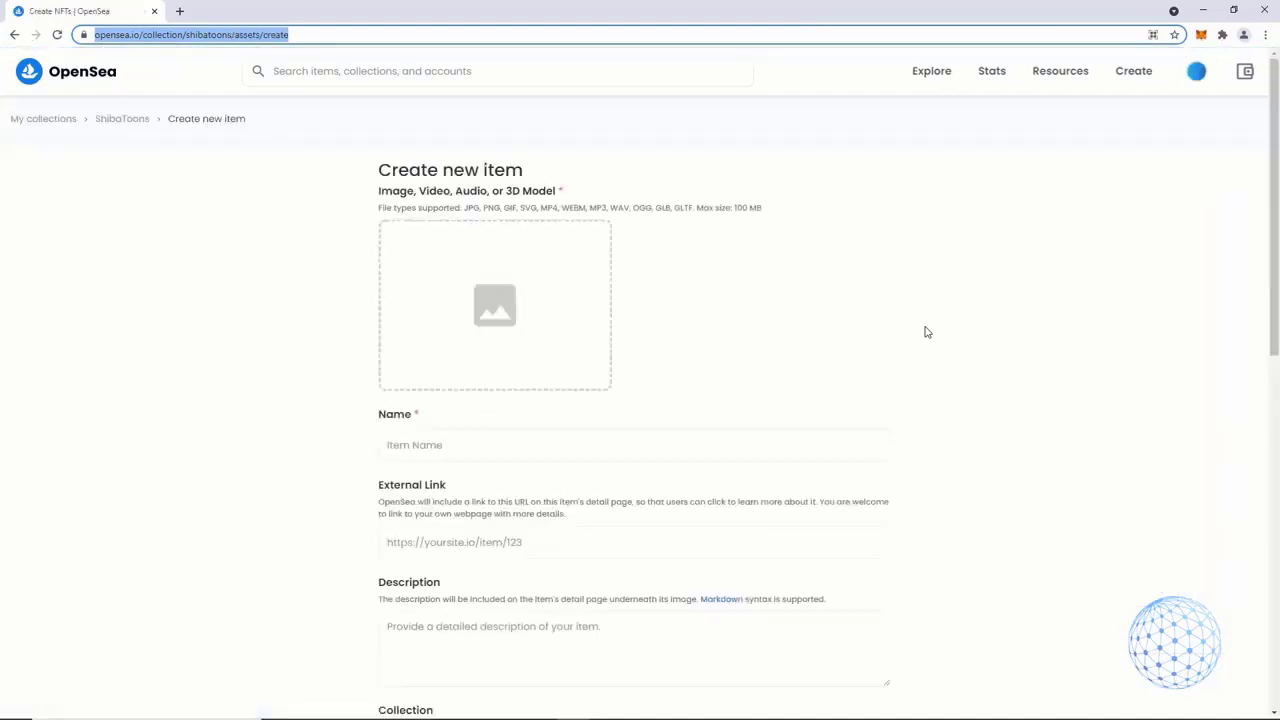
- Create ShibaToon #3 with the Udemy course link and 'ShibaToons Collection' description
text(ShibaToon #3)
key(Tab)
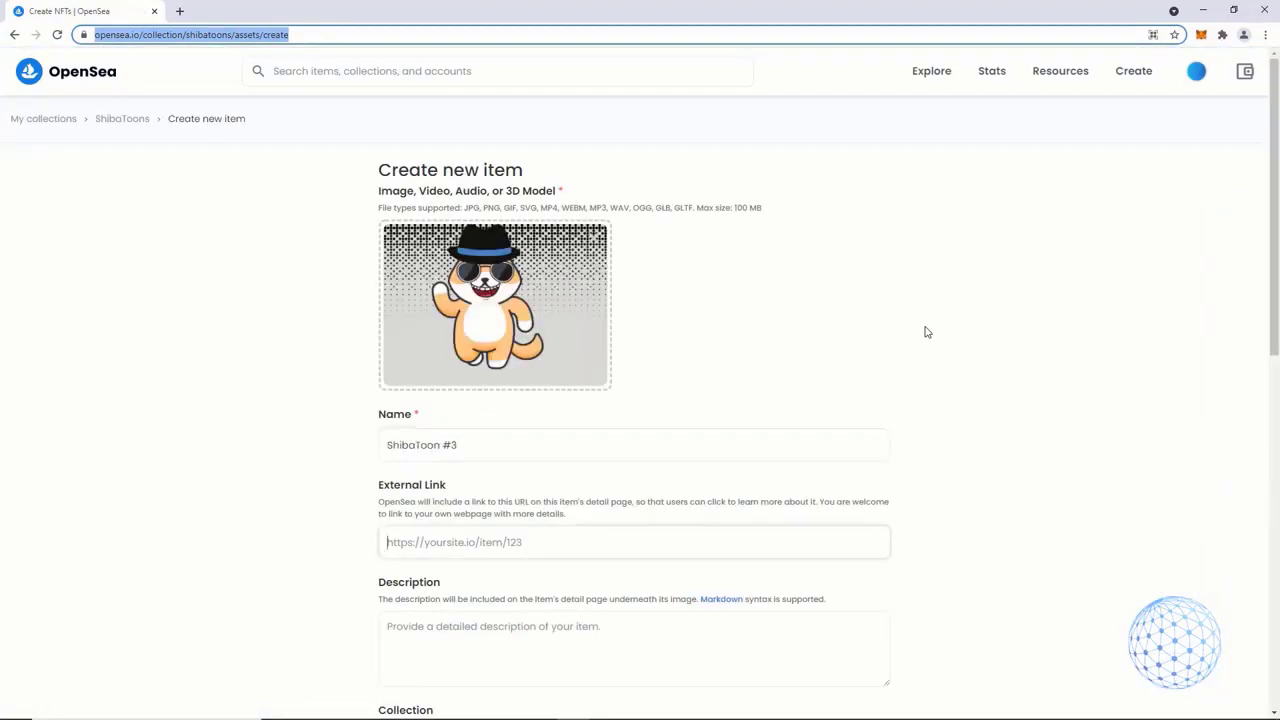
text(https://www.udemy.com/course/nft-crypto-buy-sell-create/)
key(Tab)
text(ShibaToons Collection)
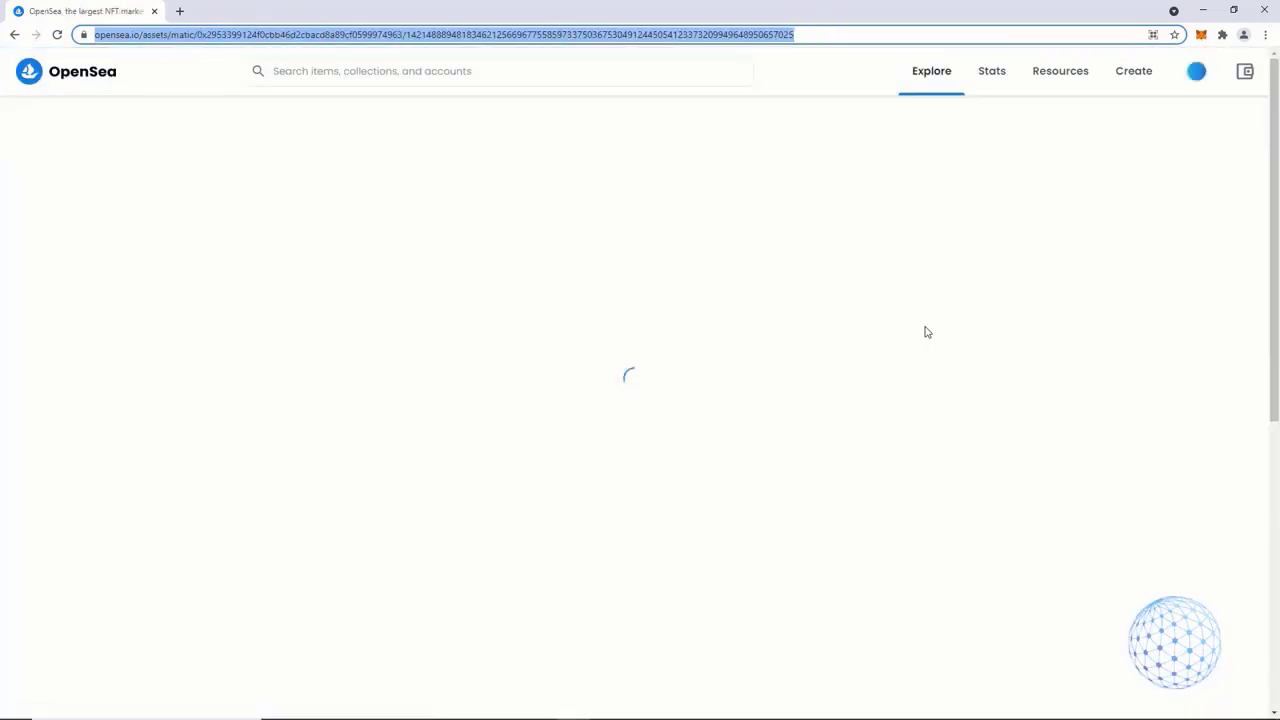
key(Escape)
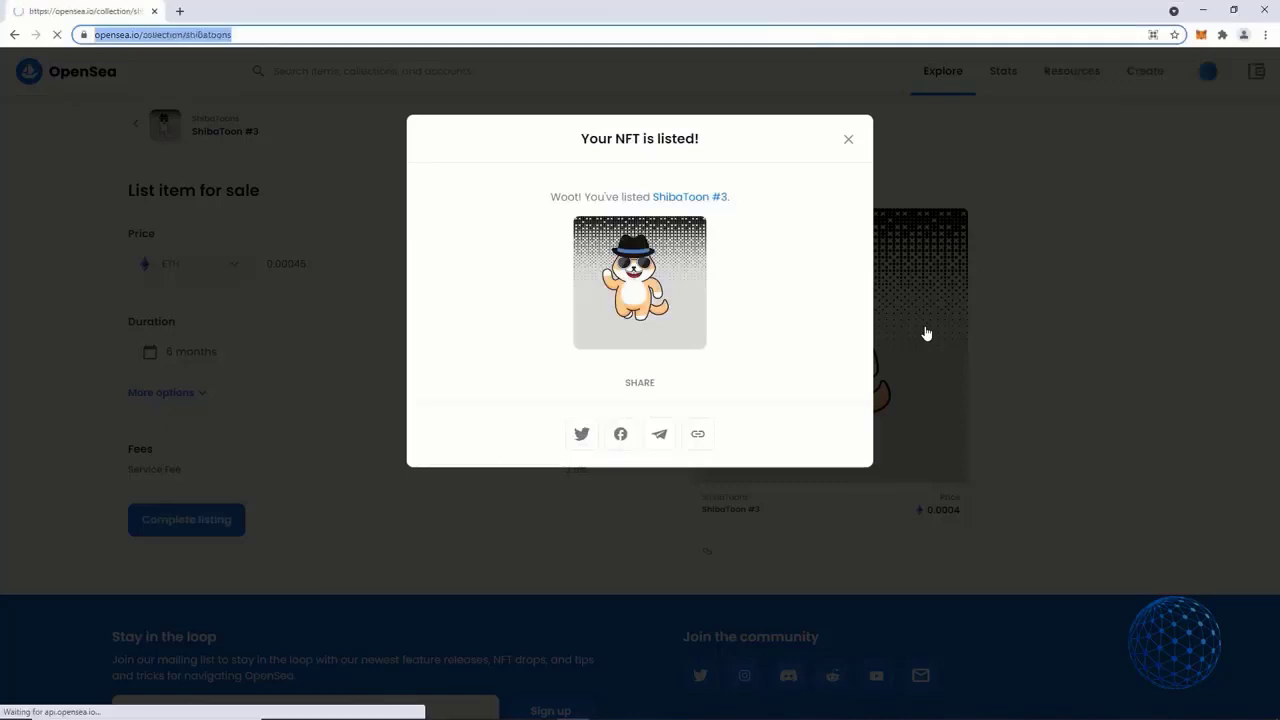
key(Tab)
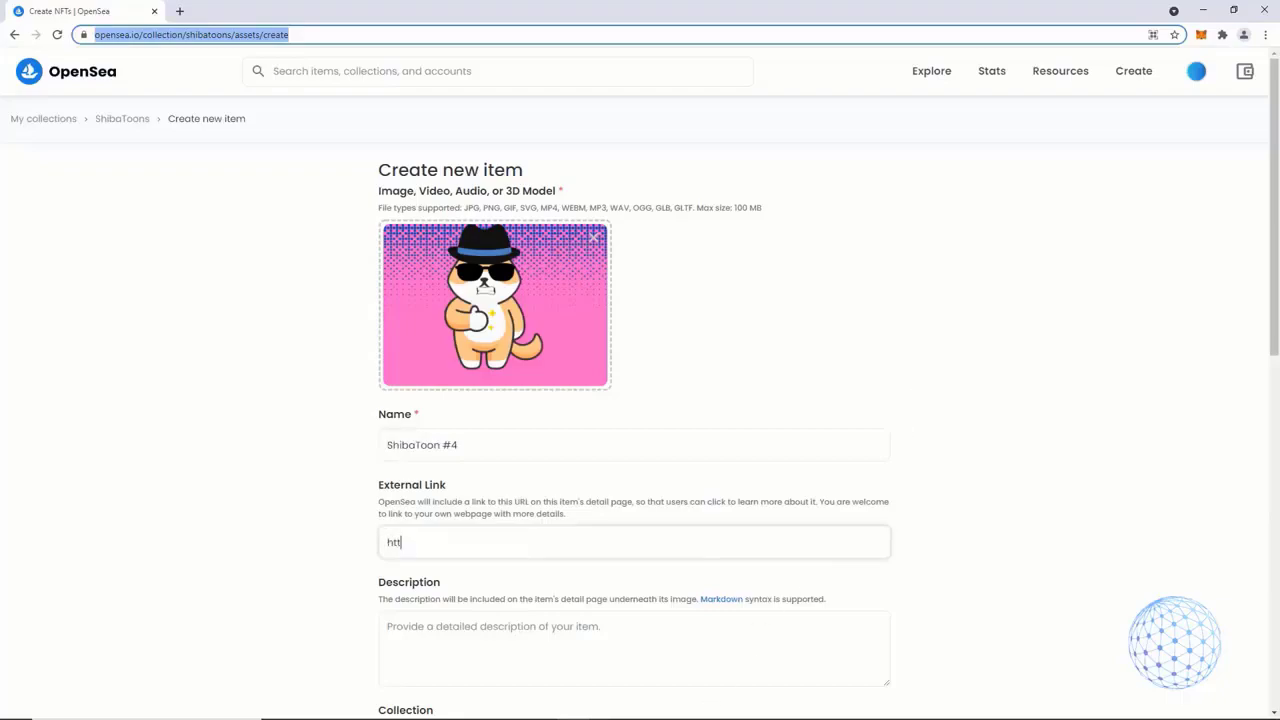
- Raise and reposition the Command Prompt upload log to check progress, then minimize it
click(539, 707)
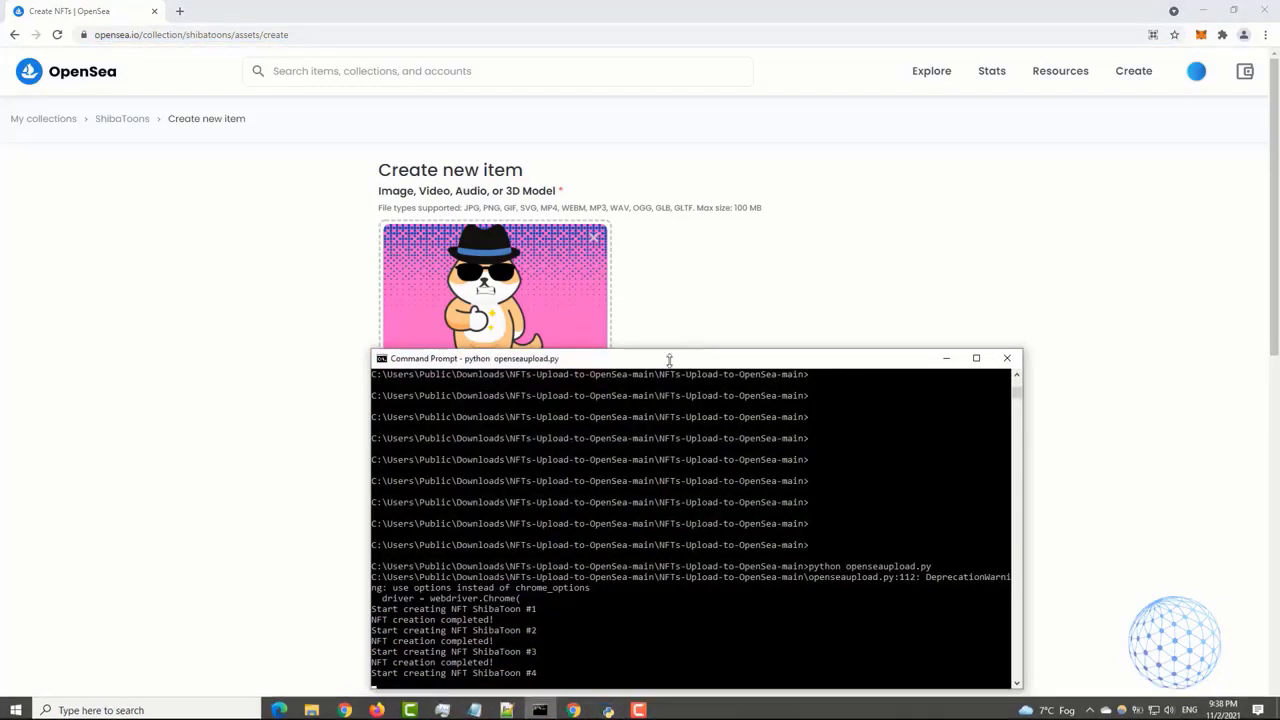
drag(663, 360, 350, 80)
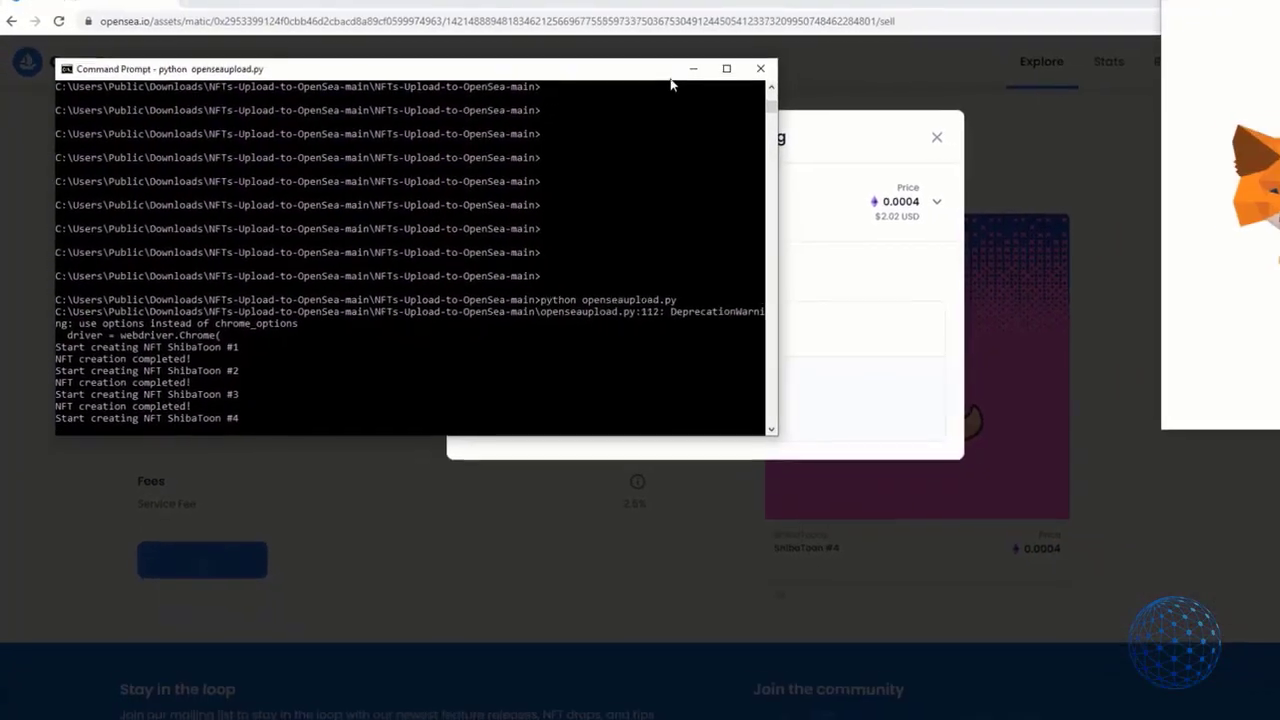
click(657, 76)
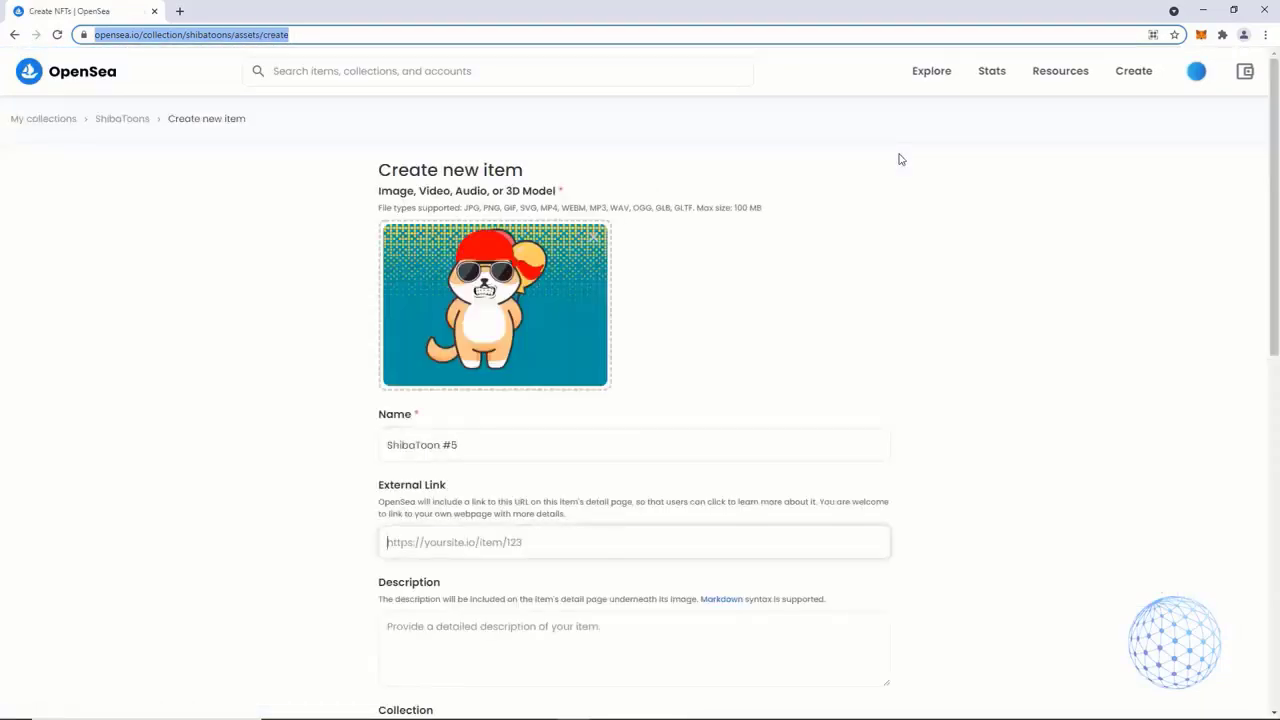
- Give ShibaToon #5 the Udemy link and 'ShibaToons Collection' description, then list it at 0.00045
text(https://www.udemy.com/course/nft-crypto-buy-sell-create/)
key(Tab)
text(ShibaToons Collection)
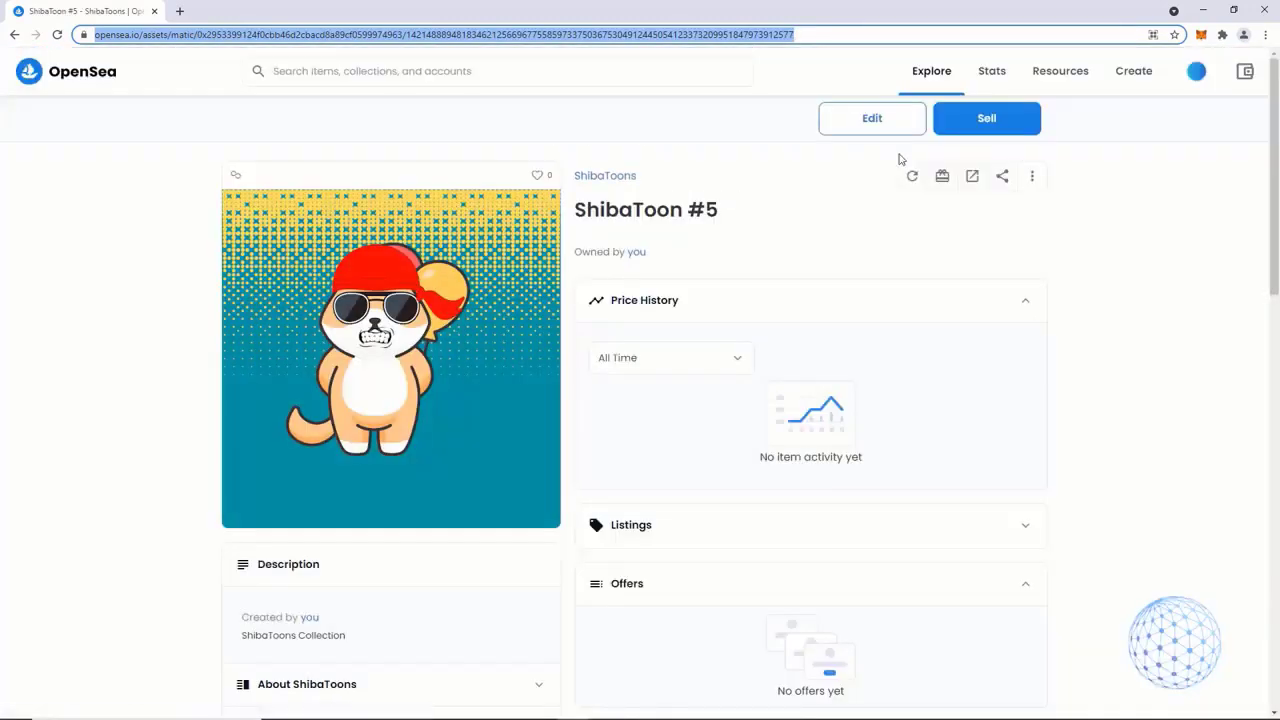
text(/sell)
key(Return)
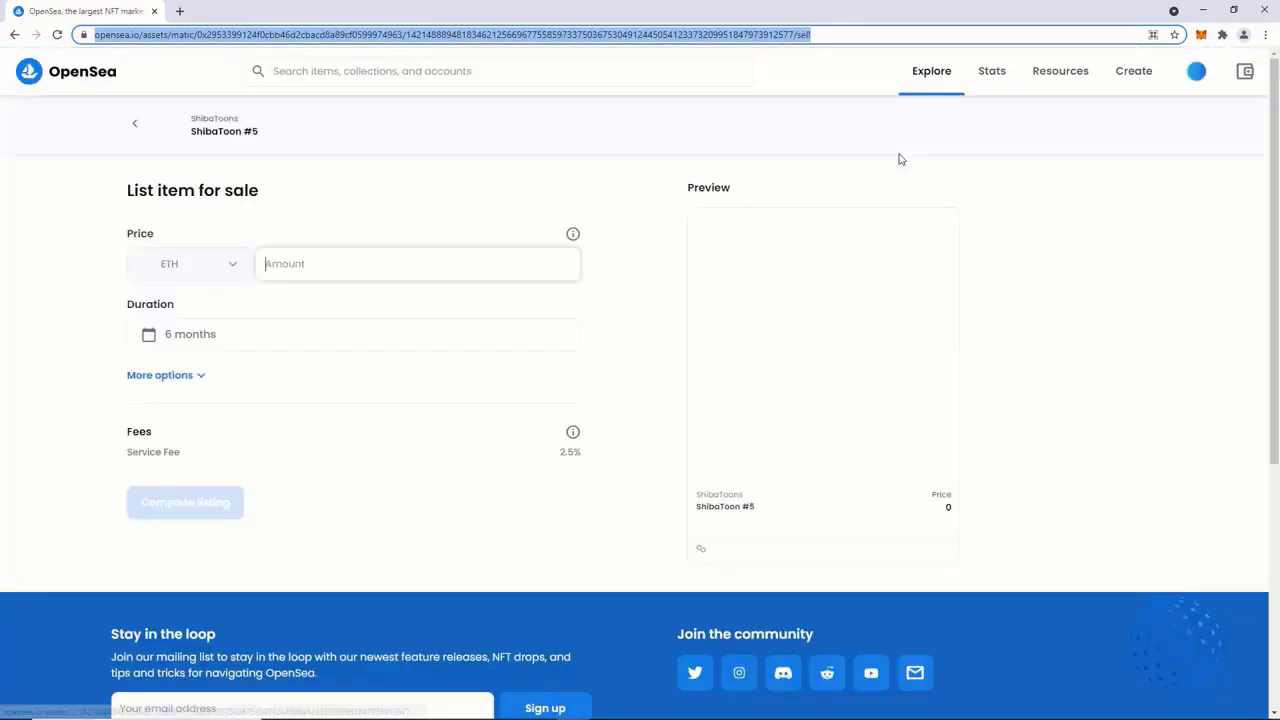
text(0.00045)
key(Return)
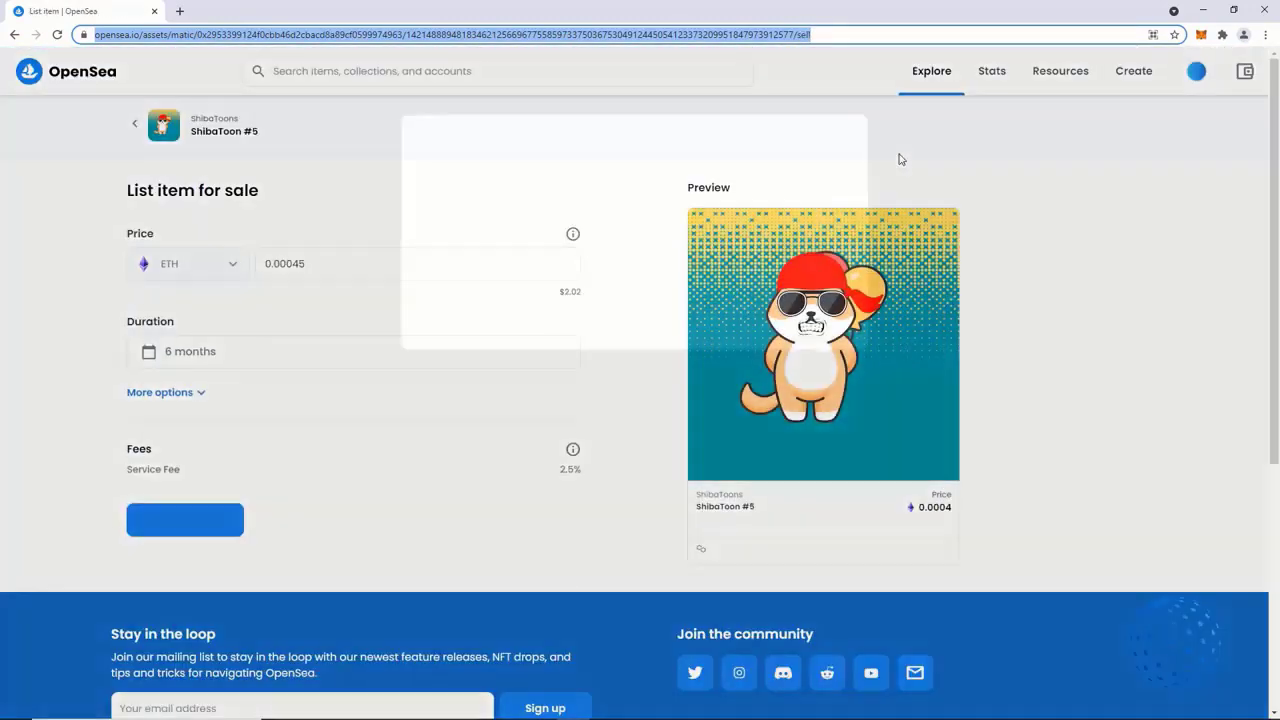